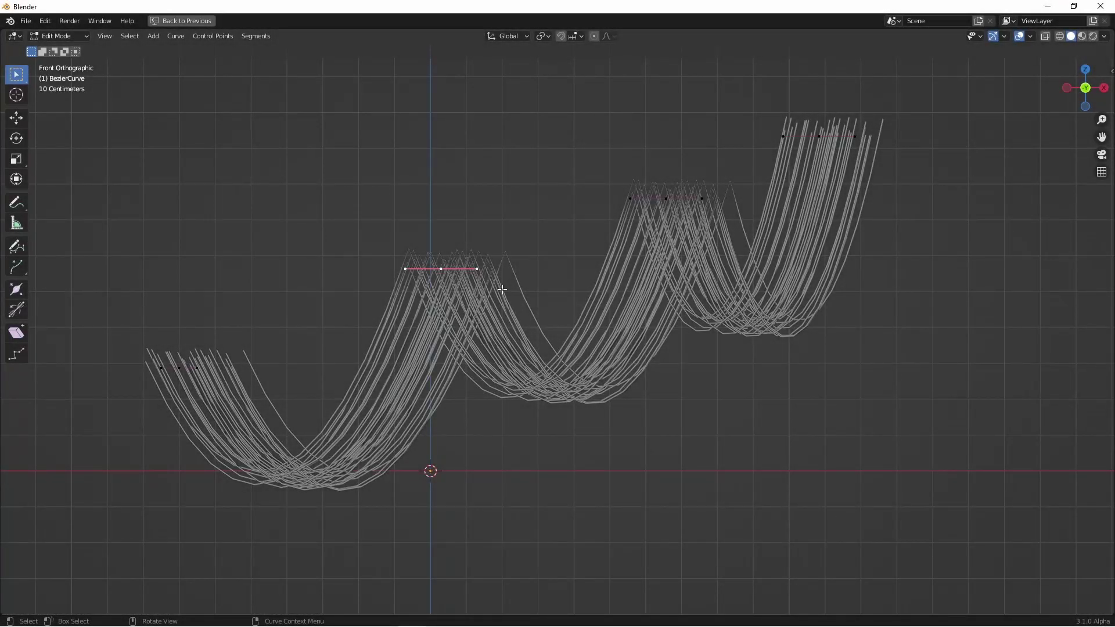
Step: Move the two middle control points of the cable curve, shifting the second one left and the third one left and up
{"action": "key", "text": "g"}
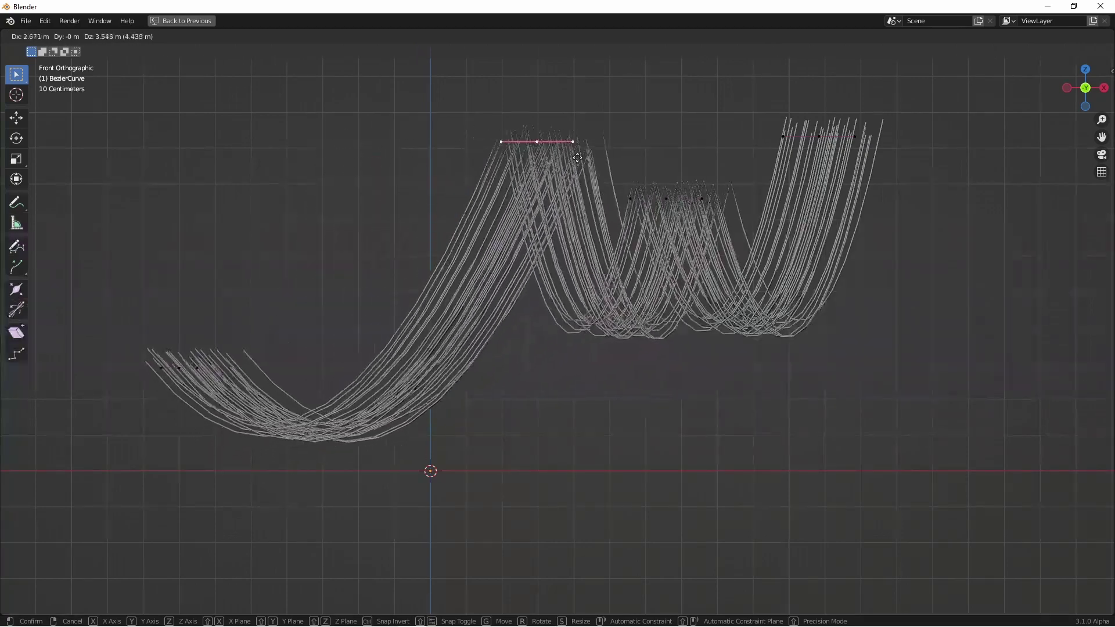
{"action": "left_click", "coordinate": [413, 131]}
{"action": "key", "text": "g"}
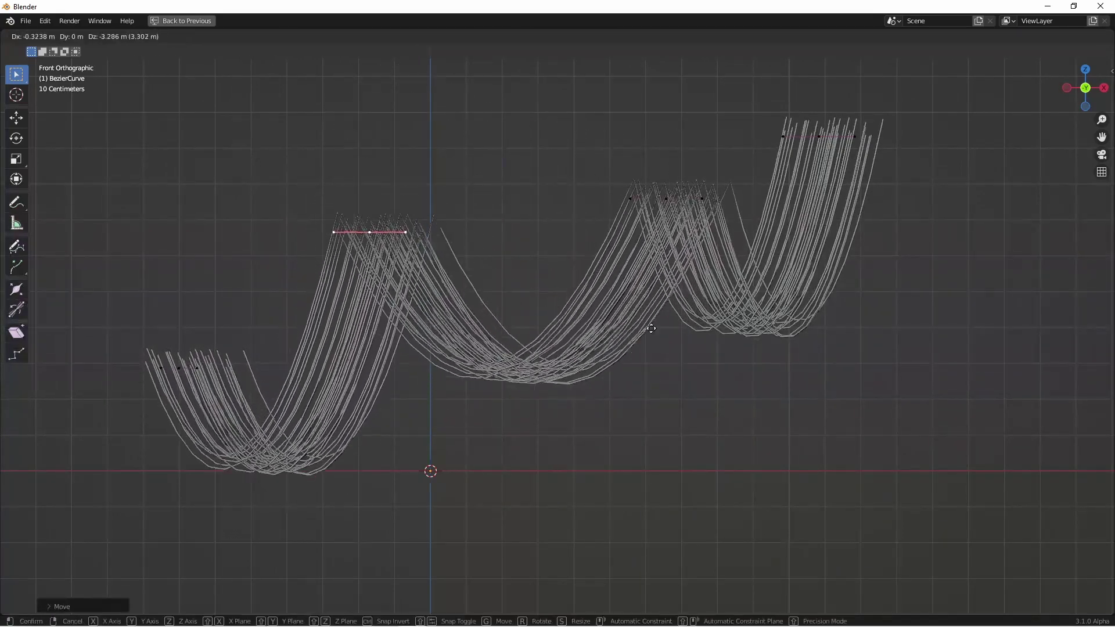
{"action": "left_click", "coordinate": [890, 185]}
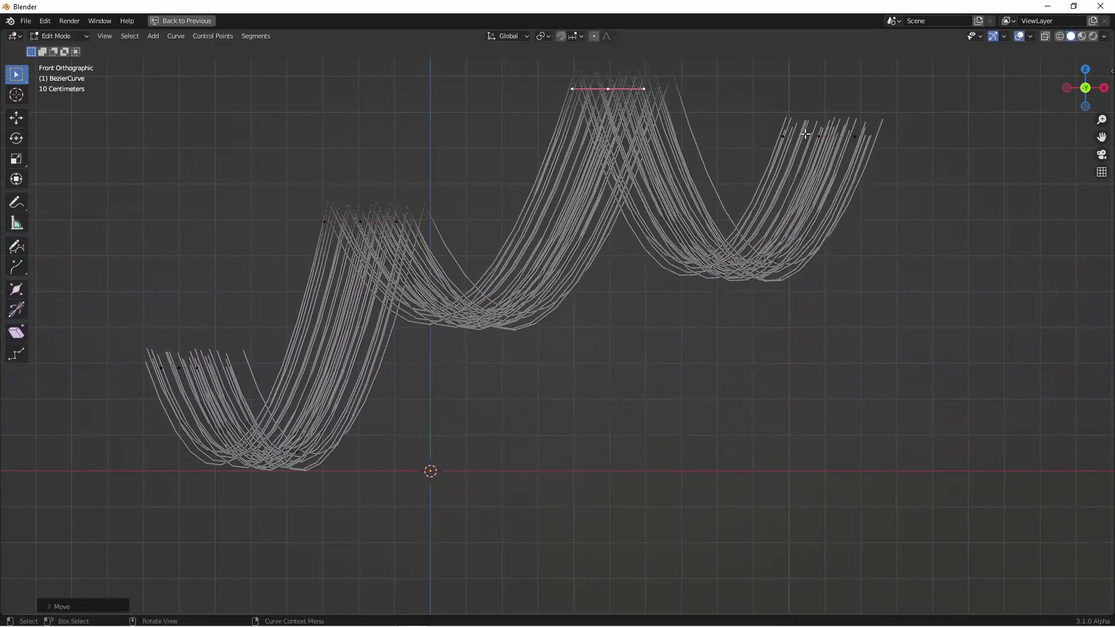
Step: Move the cable curve's upper end point outward to the right and its lower end point about 1.8 m left and 3.2 m down
{"action": "left_click", "coordinate": [805, 134]}
{"action": "key", "text": "g"}
{"action": "left_click", "coordinate": [949, 119]}
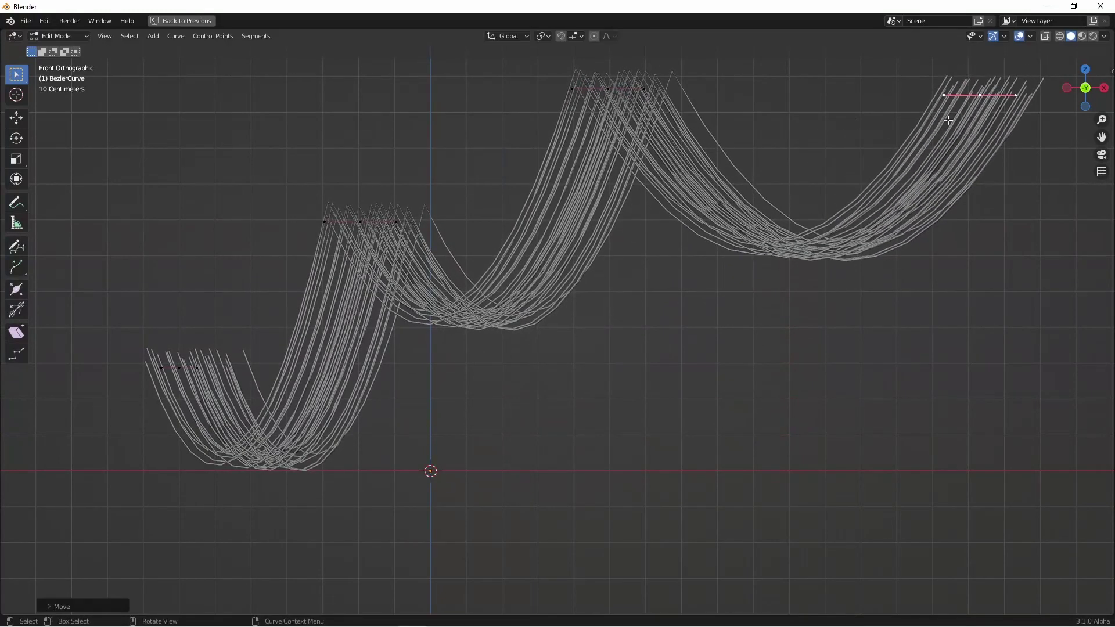
{"action": "left_click", "coordinate": [178, 370]}
{"action": "key", "text": "g"}
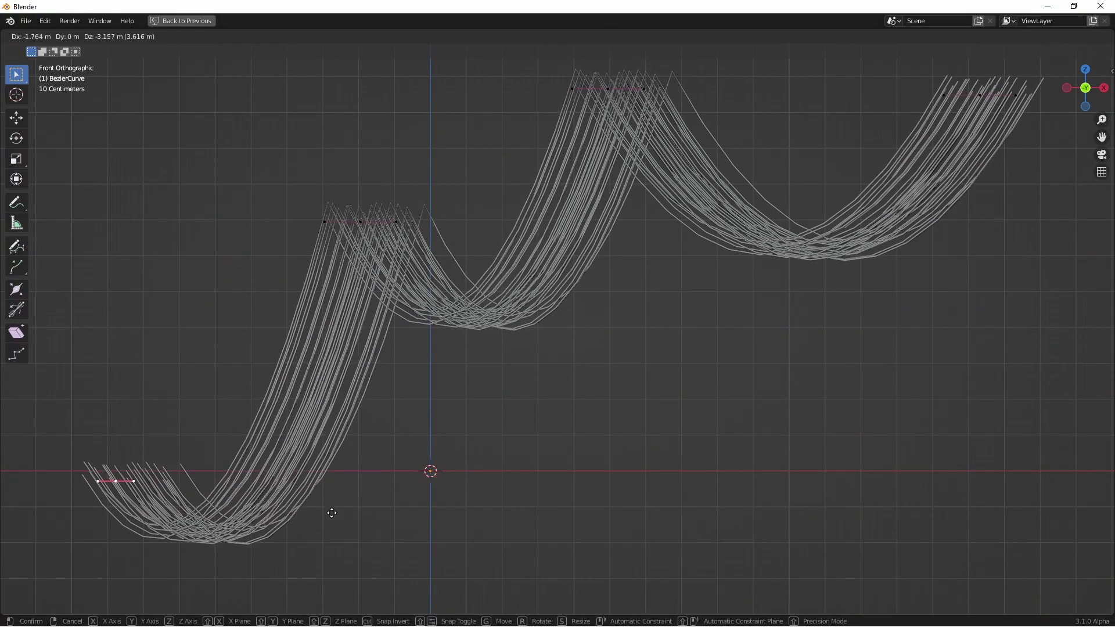
{"action": "left_click", "coordinate": [332, 513]}
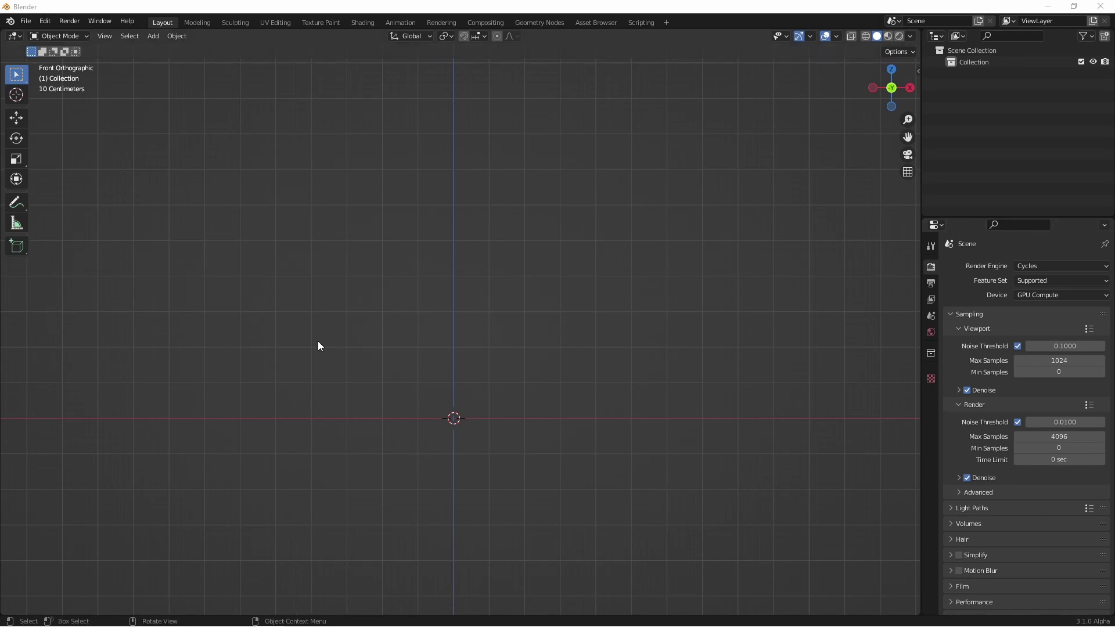
Step: Add an empty and duplicate it three times so that four empties form a row rising from left to right
{"action": "key", "text": "shift+a"}
{"action": "left_click", "coordinate": [378, 444]}
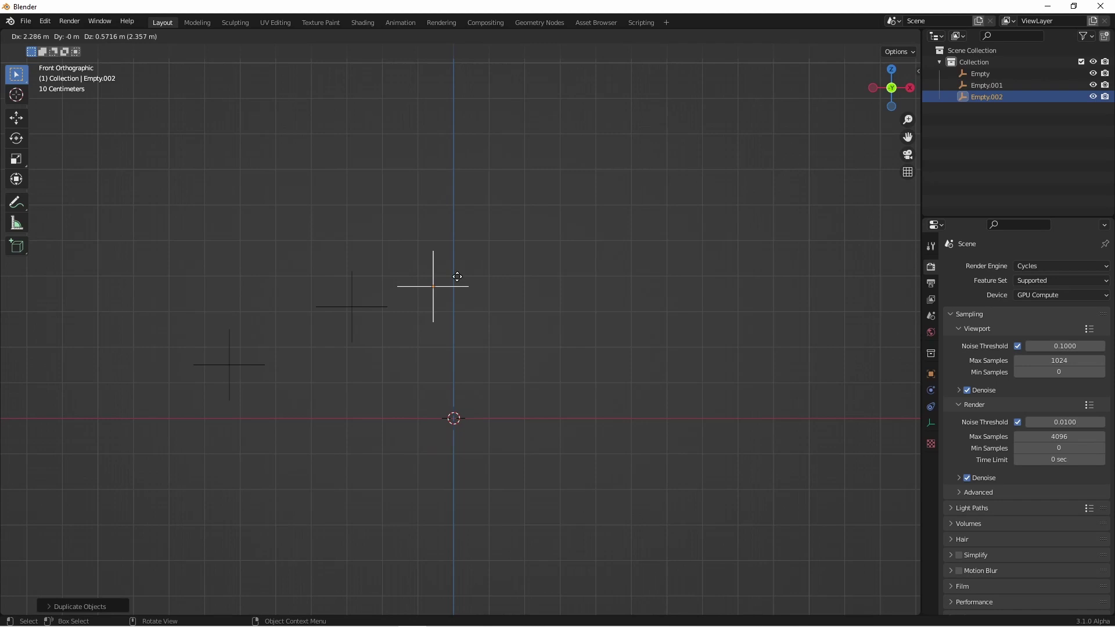
{"action": "left_click", "coordinate": [509, 244]}
{"action": "key", "text": "shift+d"}
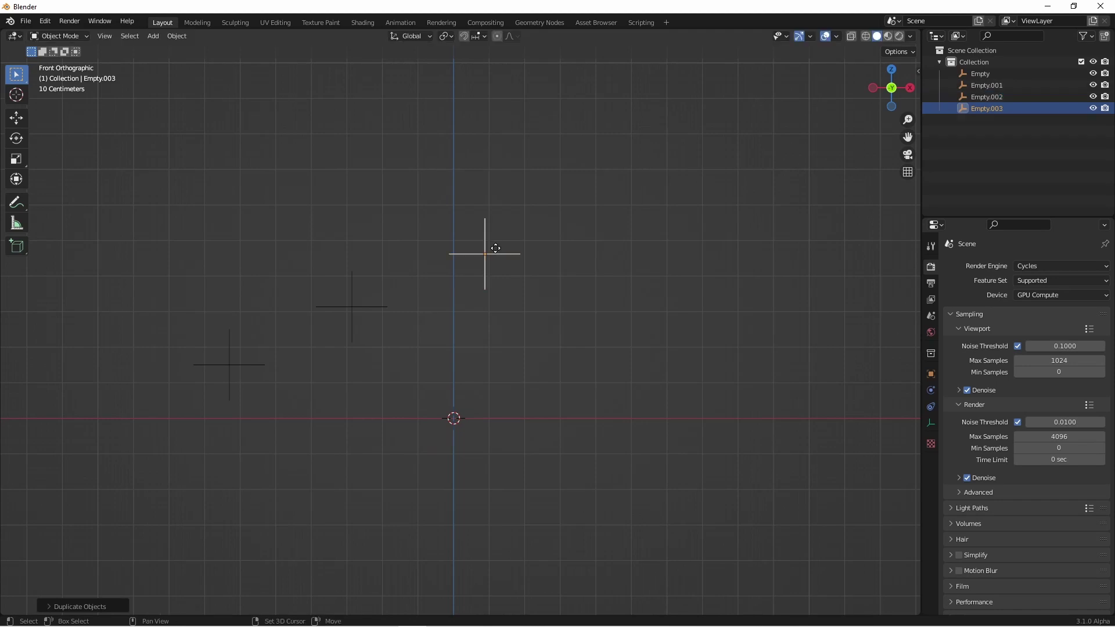
{"action": "left_click", "coordinate": [671, 185]}
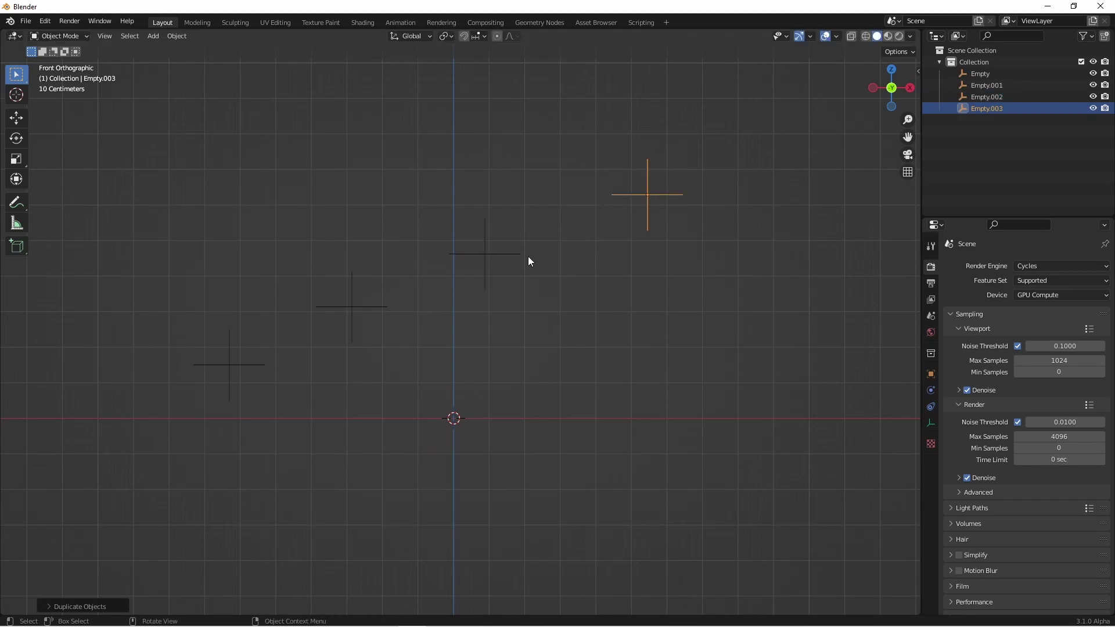
Step: Create a Catenary curve between the two lowest empties
{"action": "left_click", "coordinate": [260, 367]}
{"action": "left_click", "coordinate": [350, 308], "text": "shift"}
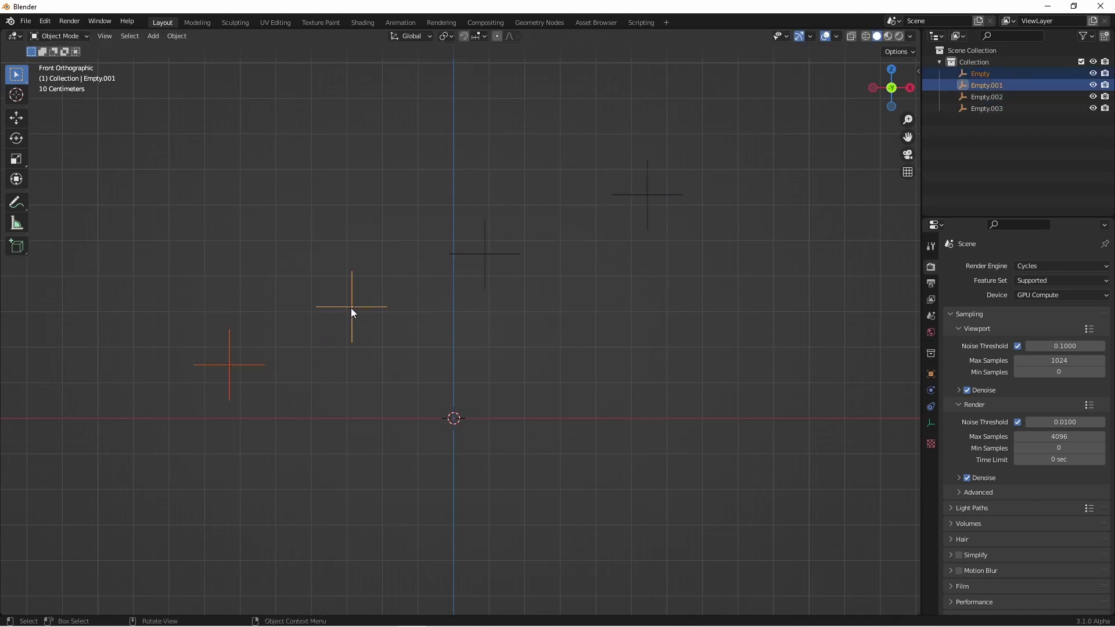
{"action": "key", "text": "shift+a"}
{"action": "mouse_move", "coordinate": [244, 124]}
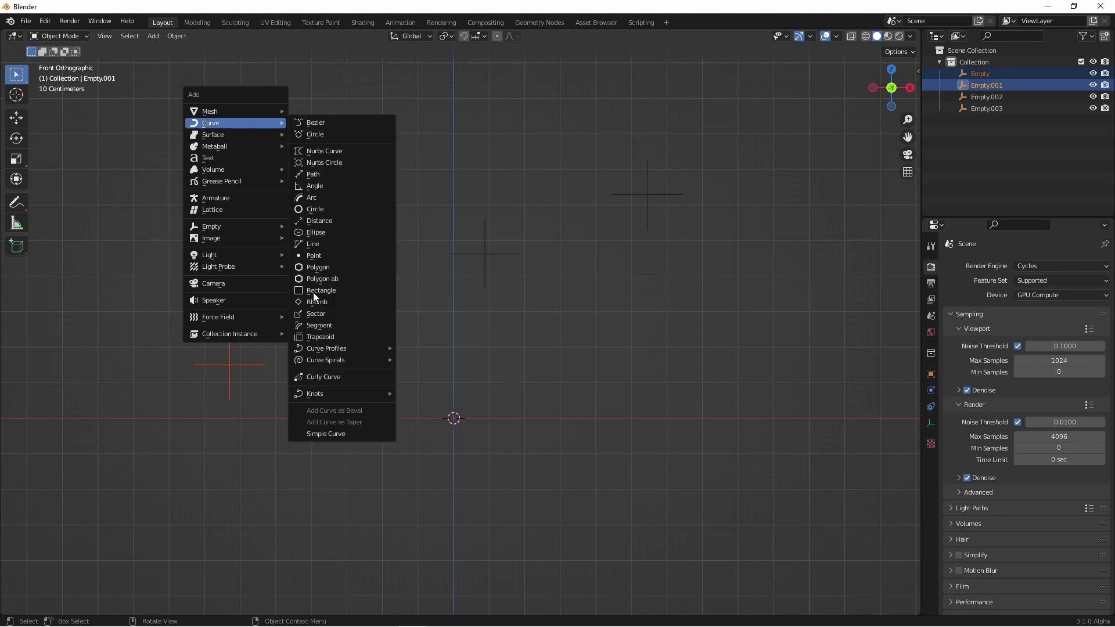
{"action": "mouse_move", "coordinate": [340, 399]}
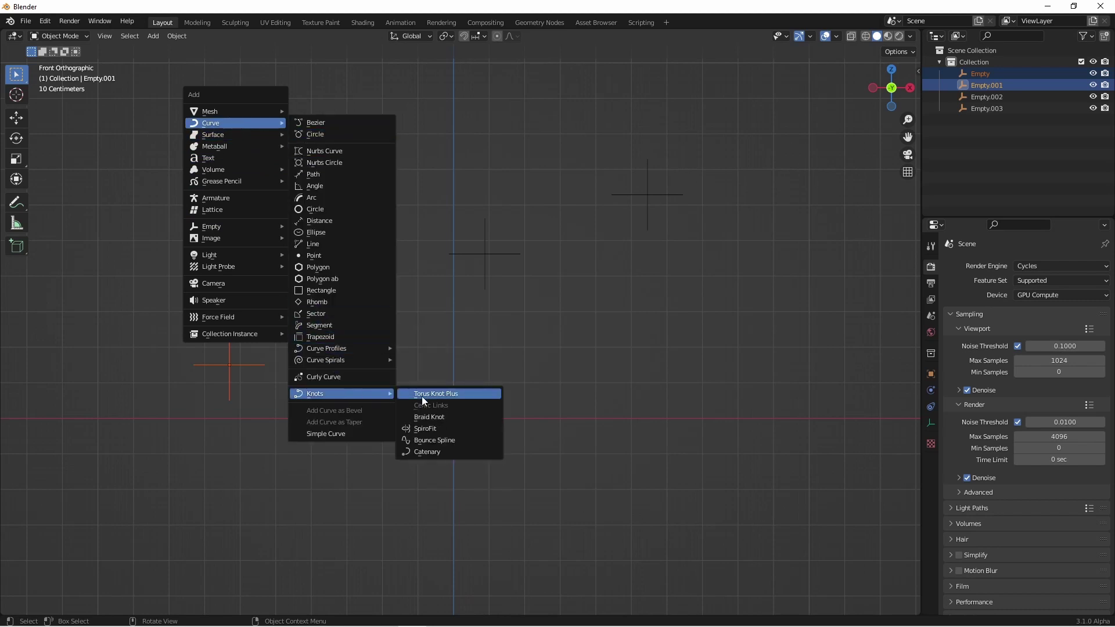
{"action": "left_click", "coordinate": [428, 451]}
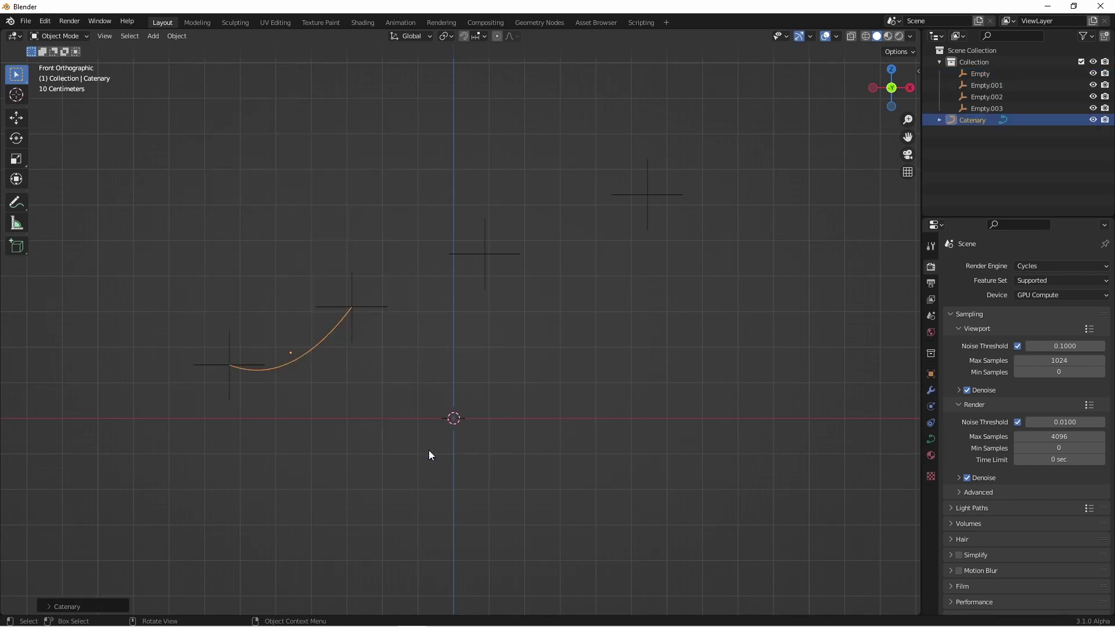
Step: Create a Catenary curve between the second and third empties
{"action": "left_click", "coordinate": [359, 336]}
{"action": "left_click", "coordinate": [475, 255], "text": "shift"}
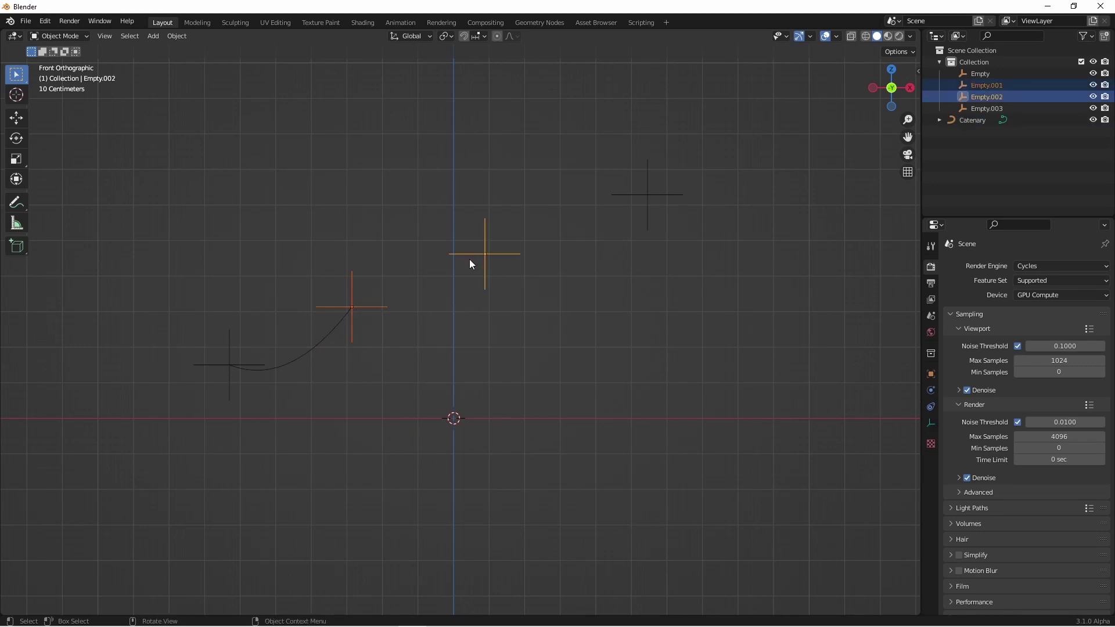
{"action": "key", "text": "F3"}
{"action": "key", "text": "Return"}
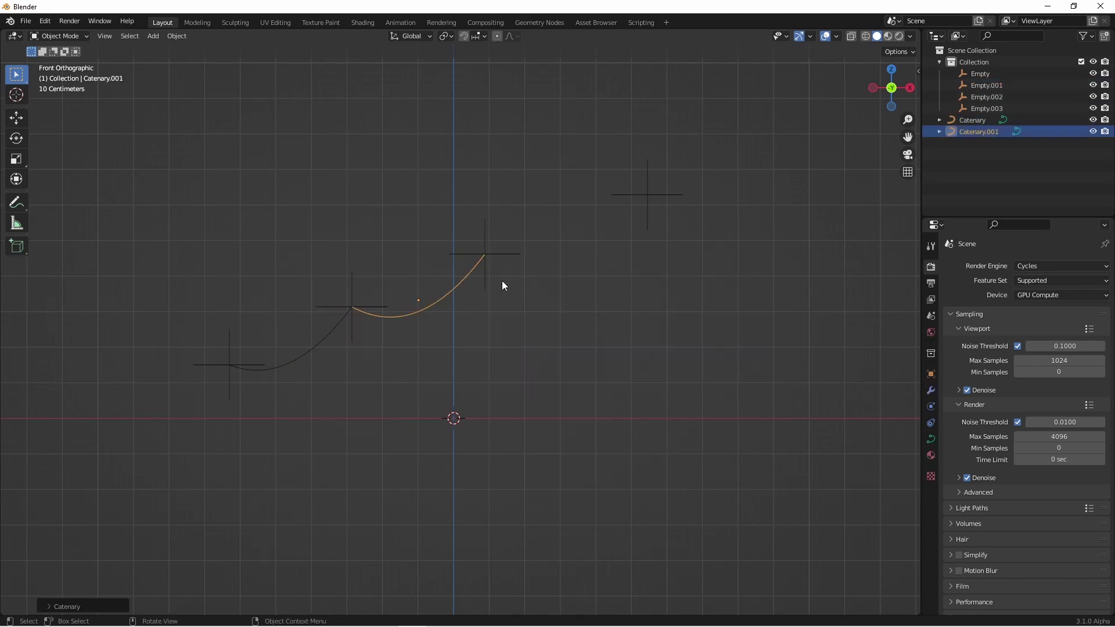
Step: Create a Catenary curve between the third and fourth empties
{"action": "left_click", "coordinate": [502, 255]}
{"action": "left_click", "coordinate": [647, 188], "text": "shift"}
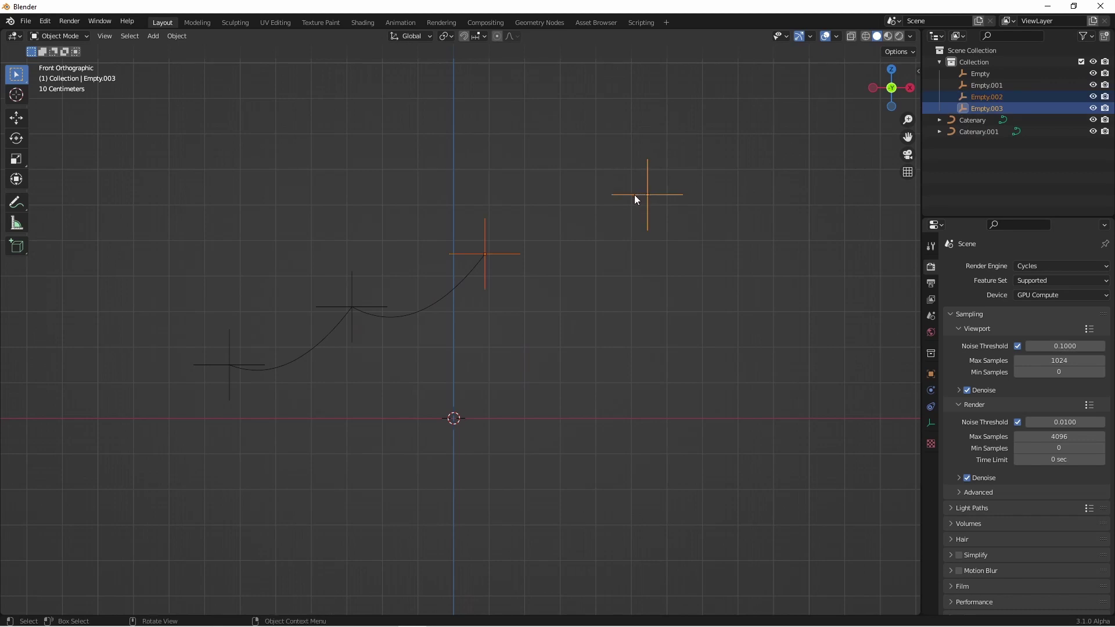
{"action": "key", "text": "F3"}
{"action": "key", "text": "Return"}
Step: Select all the empties and catenary curves and delete them from the scene
{"action": "left_click", "coordinate": [416, 317]}
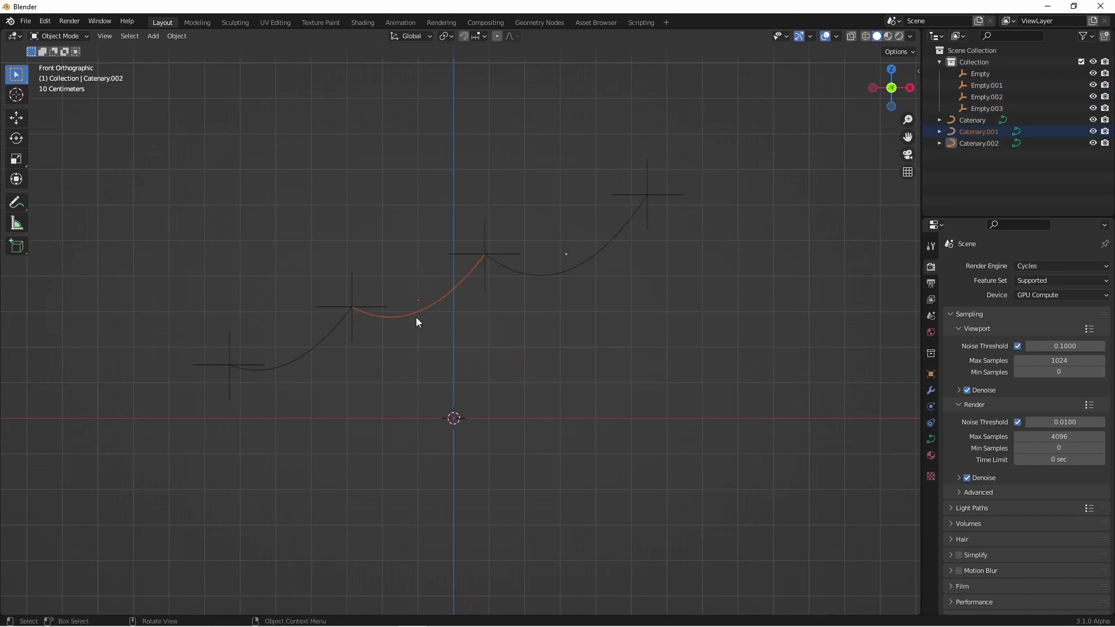
{"action": "left_click_drag", "start_coordinate": [327, 417], "coordinate": [289, 332]}
{"action": "key", "text": "ctrl+z"}
{"action": "left_click", "coordinate": [542, 274]}
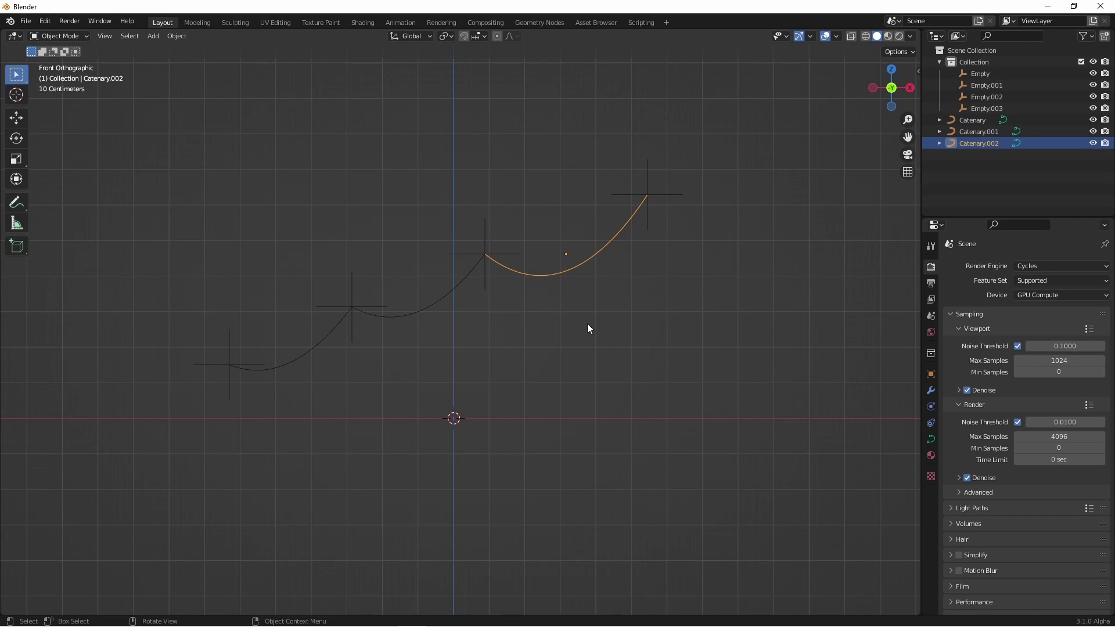
{"action": "left_click", "coordinate": [665, 416]}
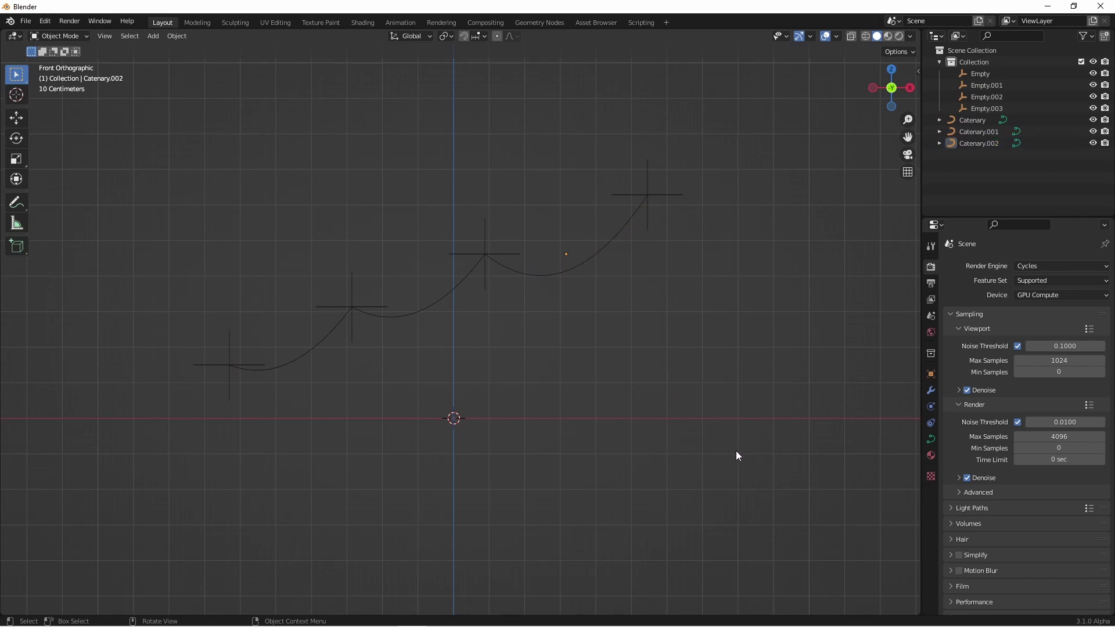
{"action": "left_click_drag", "start_coordinate": [737, 451], "coordinate": [172, 185]}
{"action": "key", "text": "Delete"}
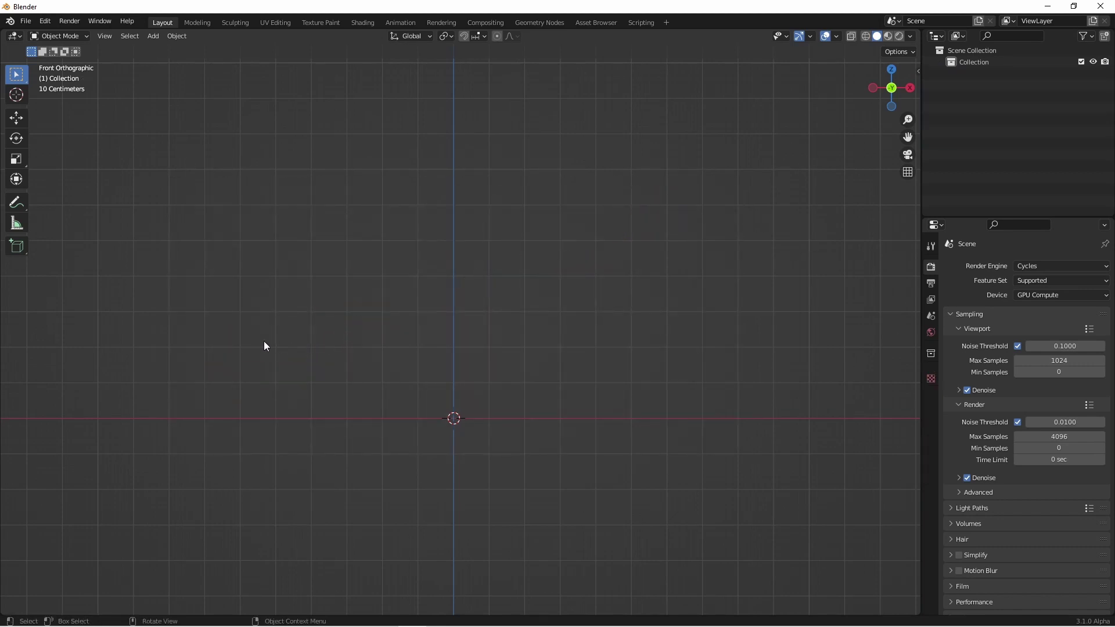
Step: Add a Bezier curve and move it to the left of the world origin, just above the X axis
{"action": "key", "text": "shift+a"}
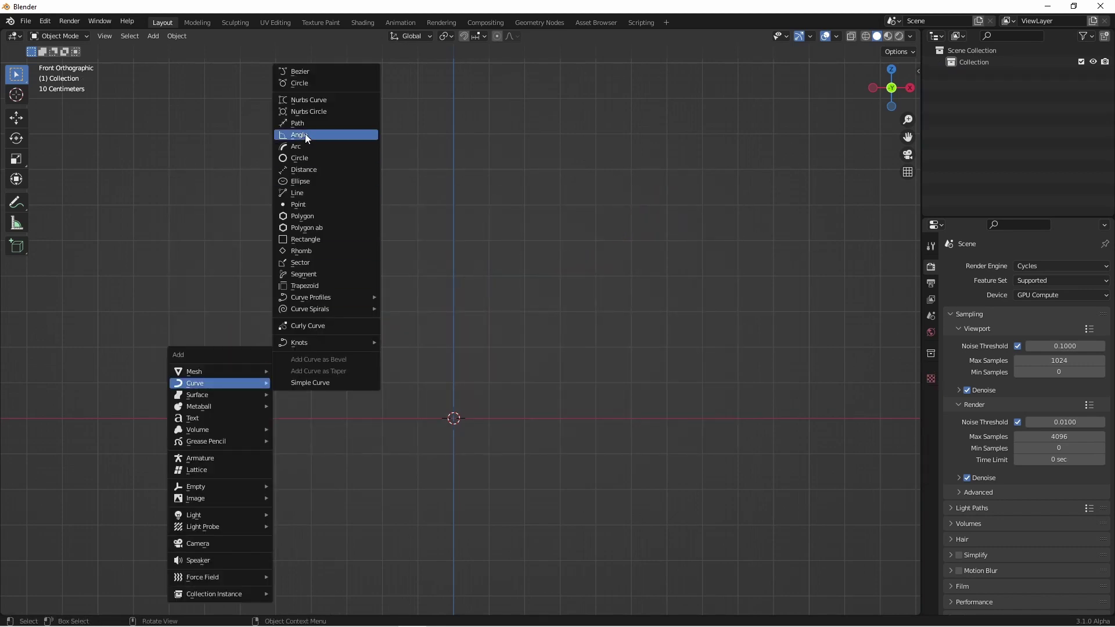
{"action": "left_click", "coordinate": [316, 75]}
{"action": "key", "text": "g"}
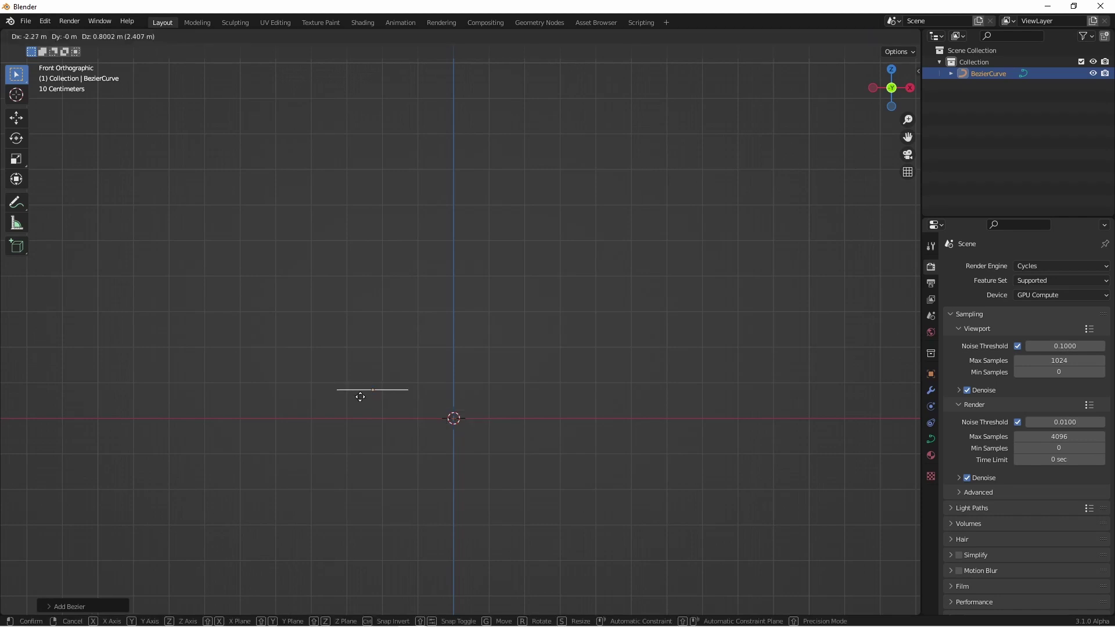
{"action": "left_click", "coordinate": [284, 414]}
Step: Enter Edit Mode and move the curve's right end point about 1.2 m right and 2.7 m up
{"action": "key", "text": "Tab"}
{"action": "left_click", "coordinate": [328, 417]}
{"action": "key", "text": "g"}
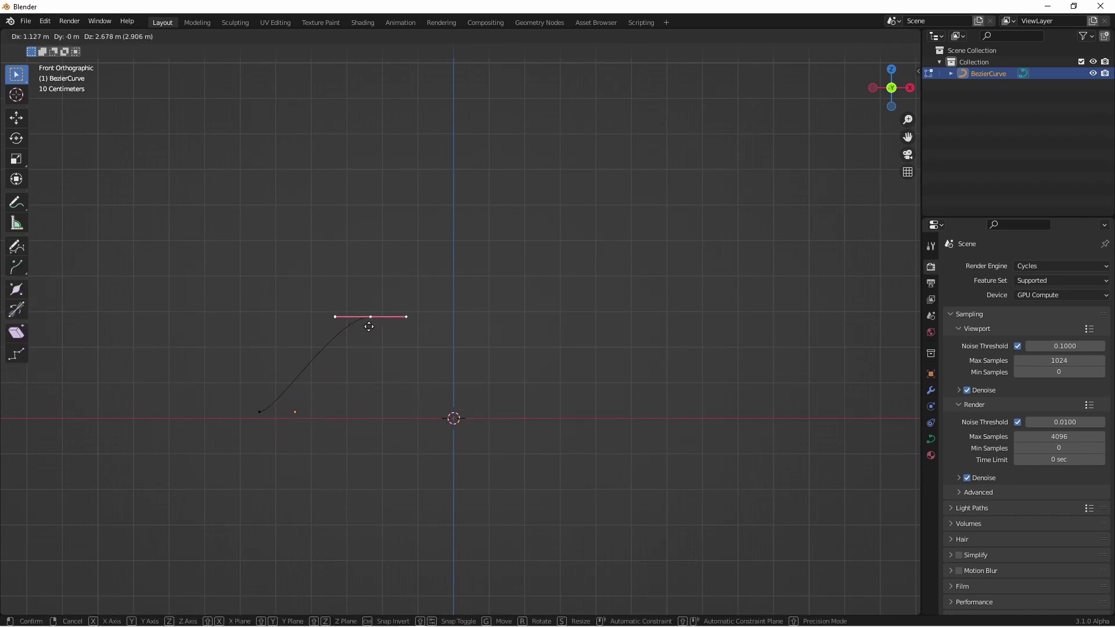
{"action": "left_click", "coordinate": [373, 324]}
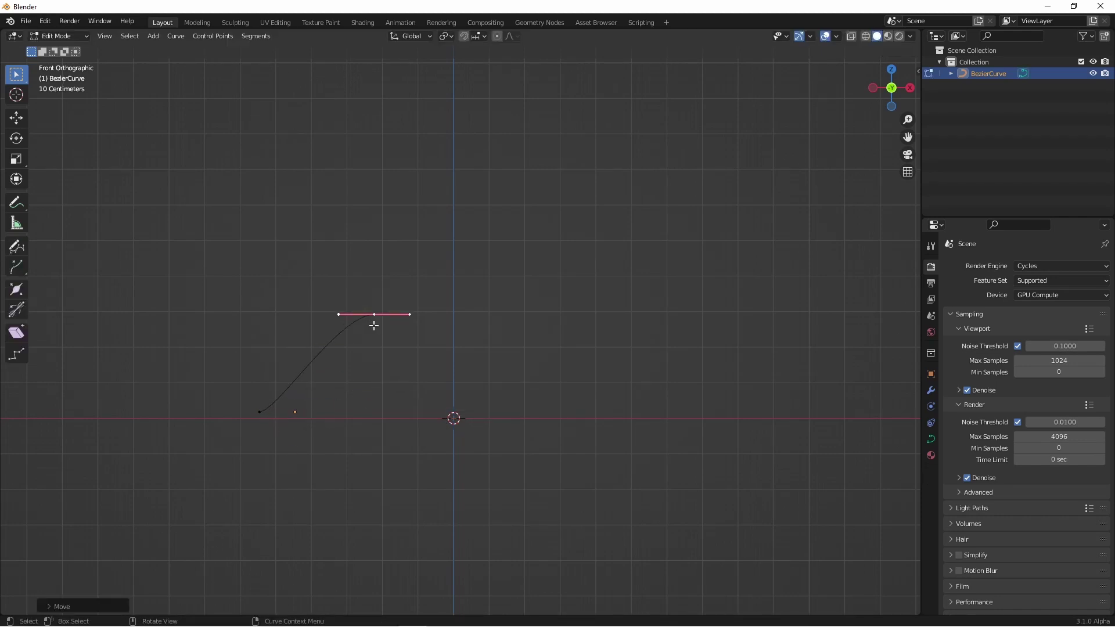
Step: Extrude two more control points from the curve's upper end, continuing its rise to the upper right
{"action": "key", "text": "w"}
{"action": "right_click", "coordinate": [378, 325]}
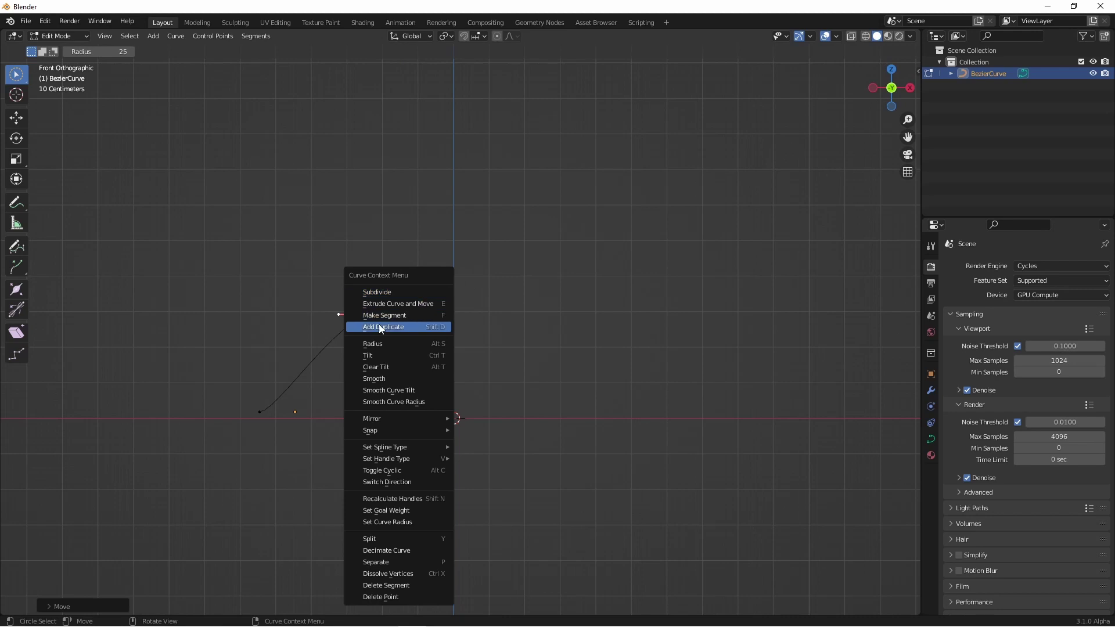
{"action": "right_click", "coordinate": [336, 309]}
{"action": "left_click", "coordinate": [343, 321]}
{"action": "left_click", "coordinate": [574, 239]}
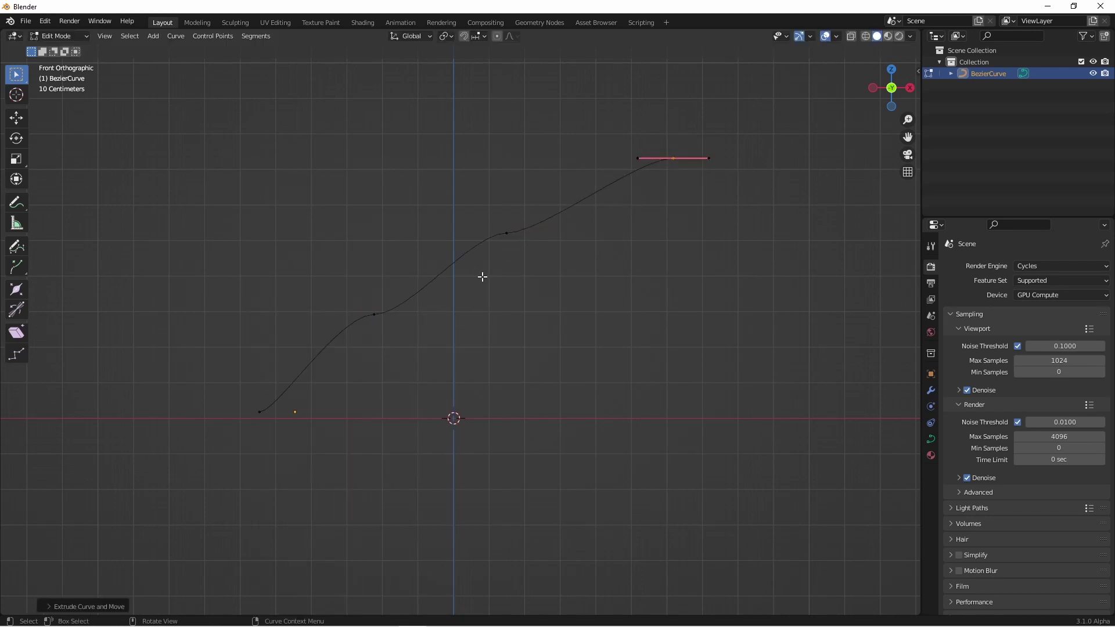
Step: Set the handle type of all the curve's control points to Vector and deselect them
{"action": "key", "text": "a"}
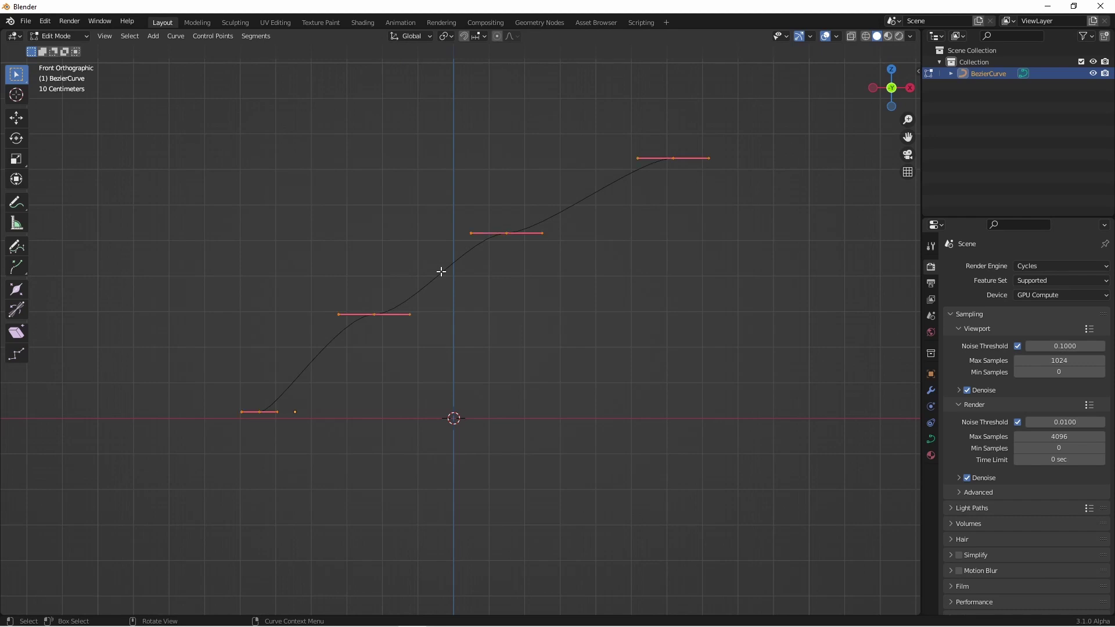
{"action": "key", "text": "v"}
{"action": "left_click", "coordinate": [440, 271]}
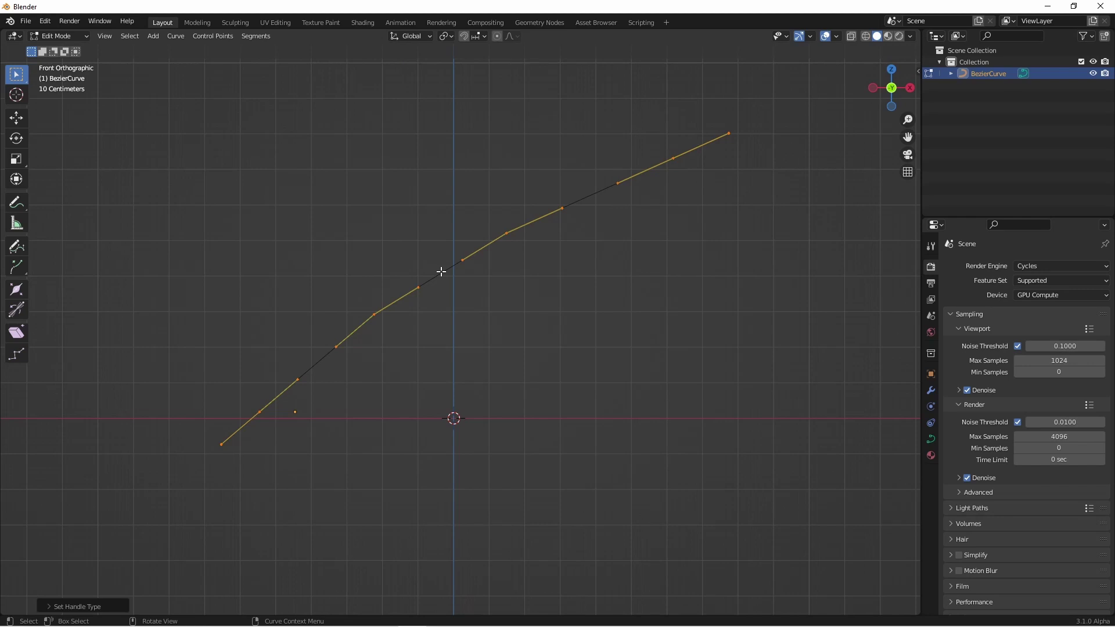
{"action": "left_click", "coordinate": [440, 271]}
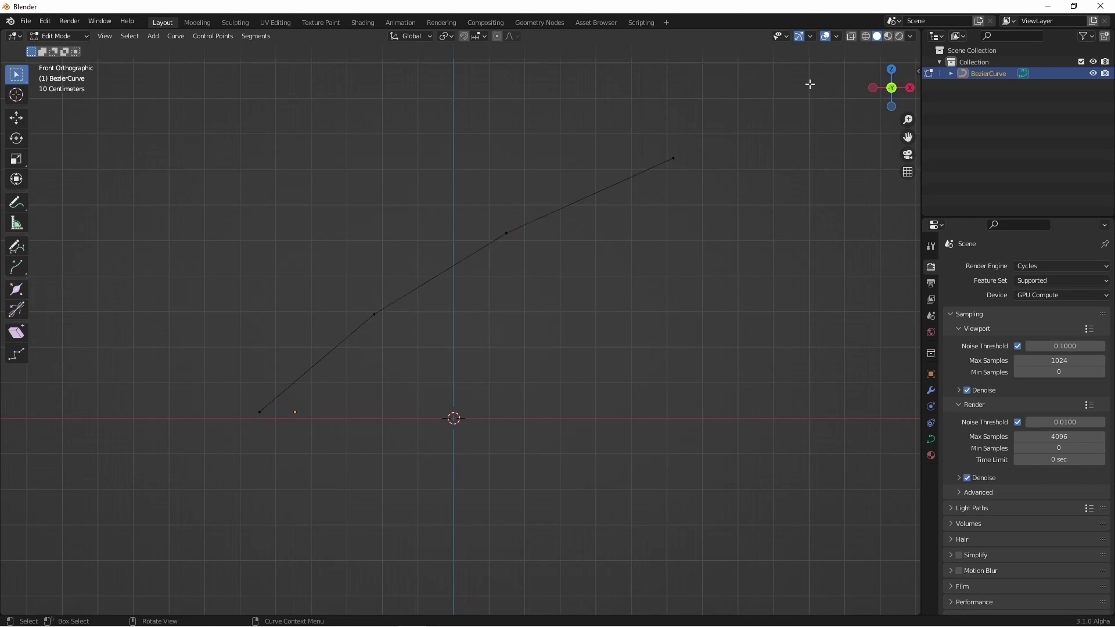
Step: Set the curve handle display in the viewport overlays to All
{"action": "left_click", "coordinate": [838, 37]}
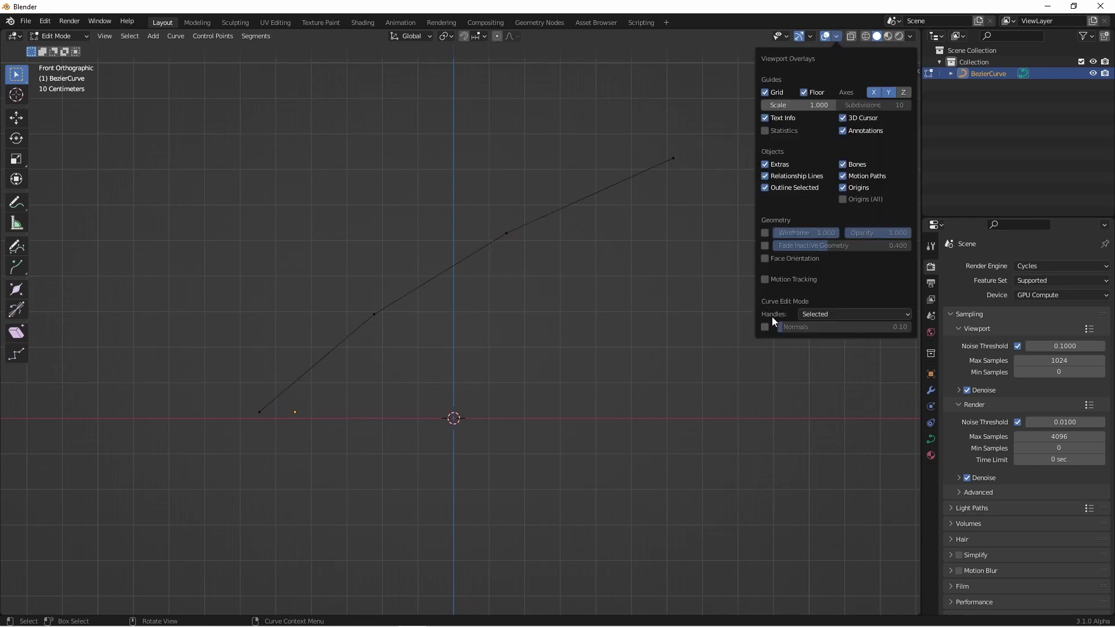
{"action": "left_click", "coordinate": [824, 314]}
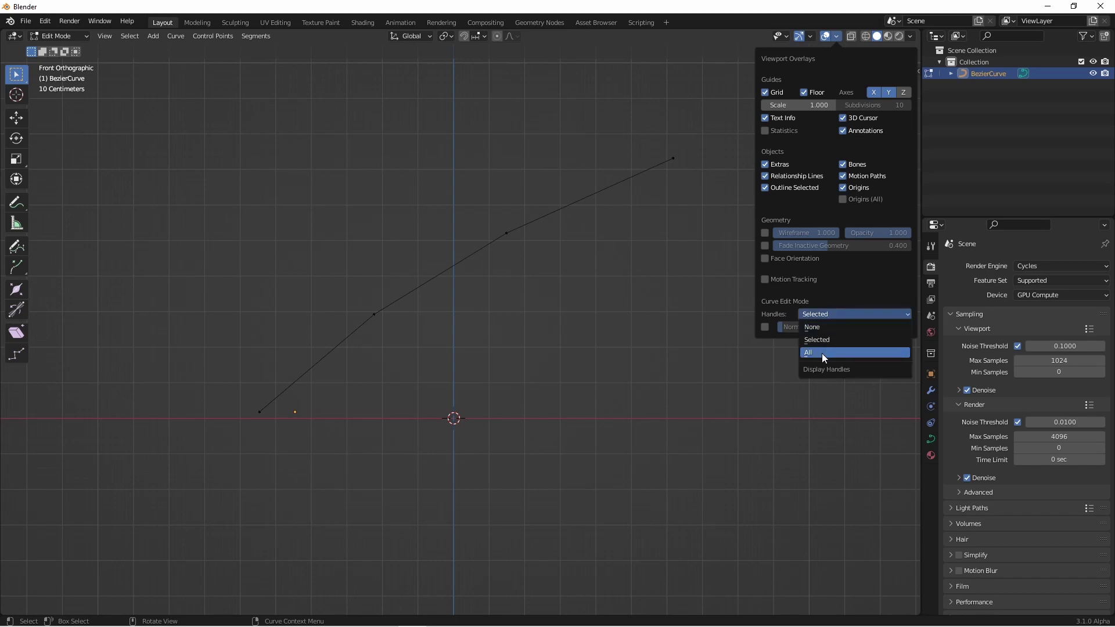
{"action": "left_click", "coordinate": [821, 353]}
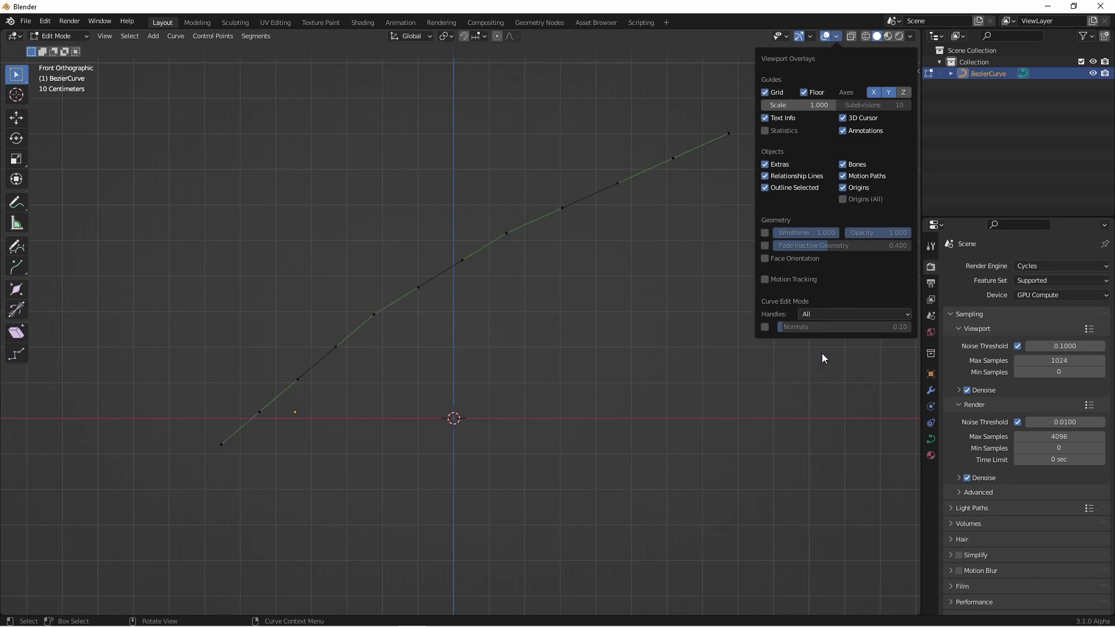
Step: Select all handles but not their control points, lower them along the Z axis so the segments sag, and return to Object Mode
{"action": "left_click", "coordinate": [221, 445], "text": "shift"}
{"action": "left_click", "coordinate": [297, 380], "text": "shift"}
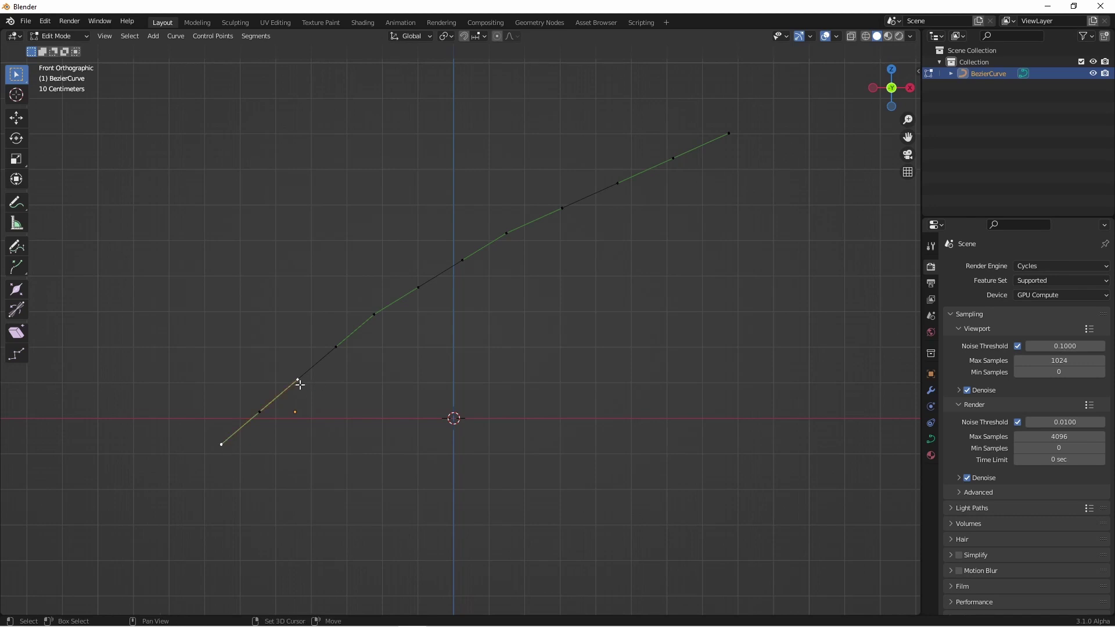
{"action": "left_click", "coordinate": [336, 347], "text": "shift"}
{"action": "left_click", "coordinate": [418, 287], "text": "shift"}
{"action": "left_click", "coordinate": [462, 260], "text": "shift"}
{"action": "left_click", "coordinate": [562, 209], "text": "shift"}
{"action": "key", "text": "ctrl+KP_Add"}
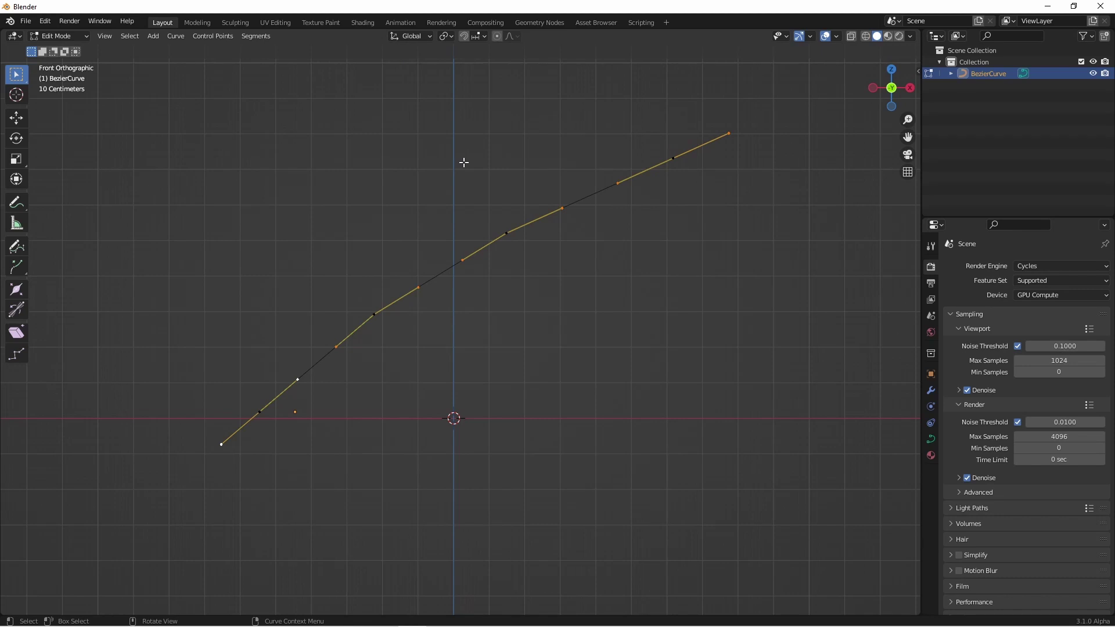
{"action": "key", "text": "g"}
{"action": "key", "text": "z"}
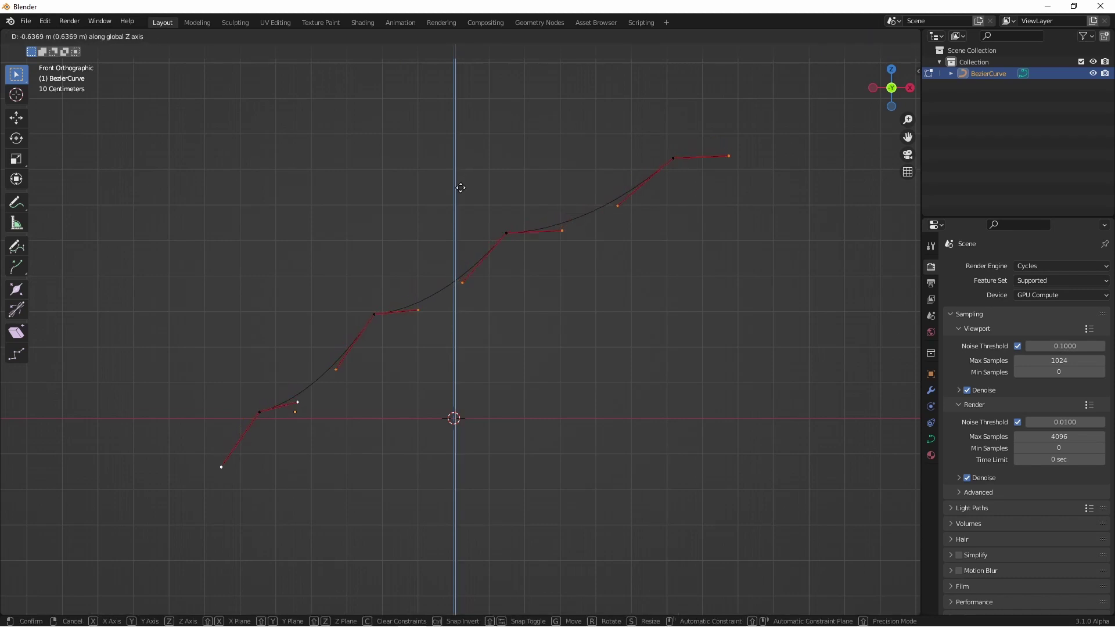
{"action": "left_click", "coordinate": [459, 238]}
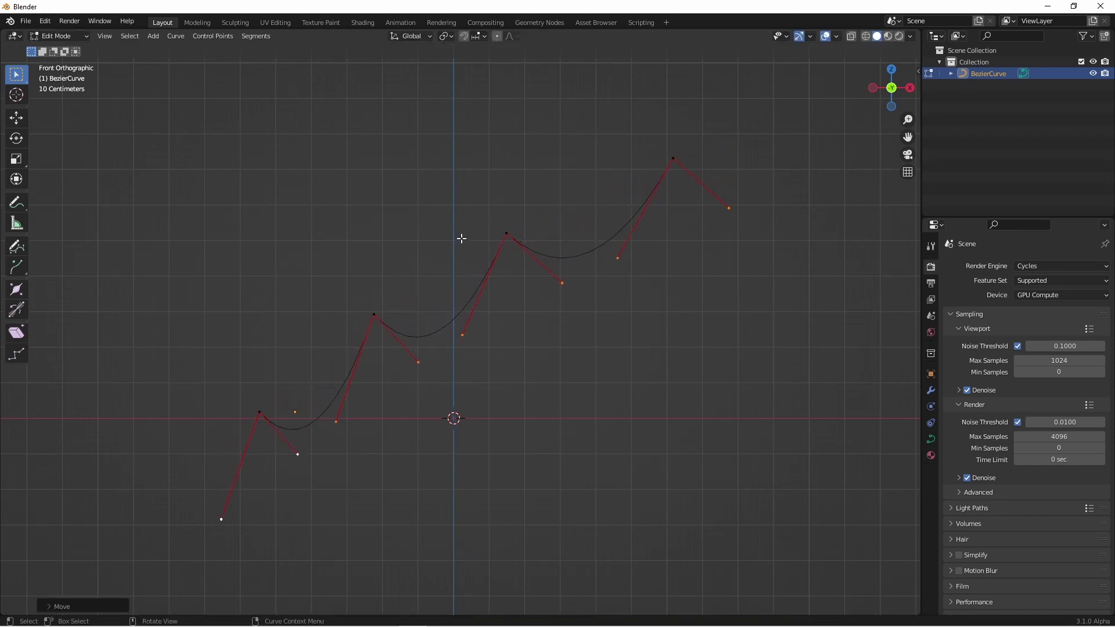
{"action": "key", "text": "Tab"}
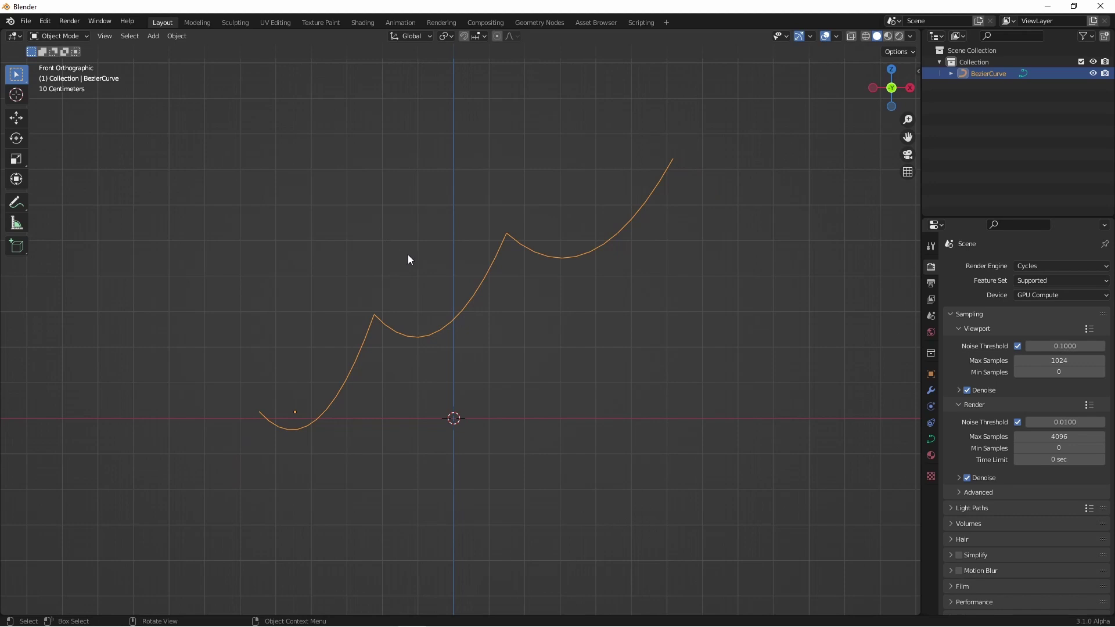
Step: Enter Edit Mode and move the curve's third control point slightly down and left and its last control point left
{"action": "middle_click_drag", "start_coordinate": [540, 197], "coordinate": [452, 217], "text": "shift"}
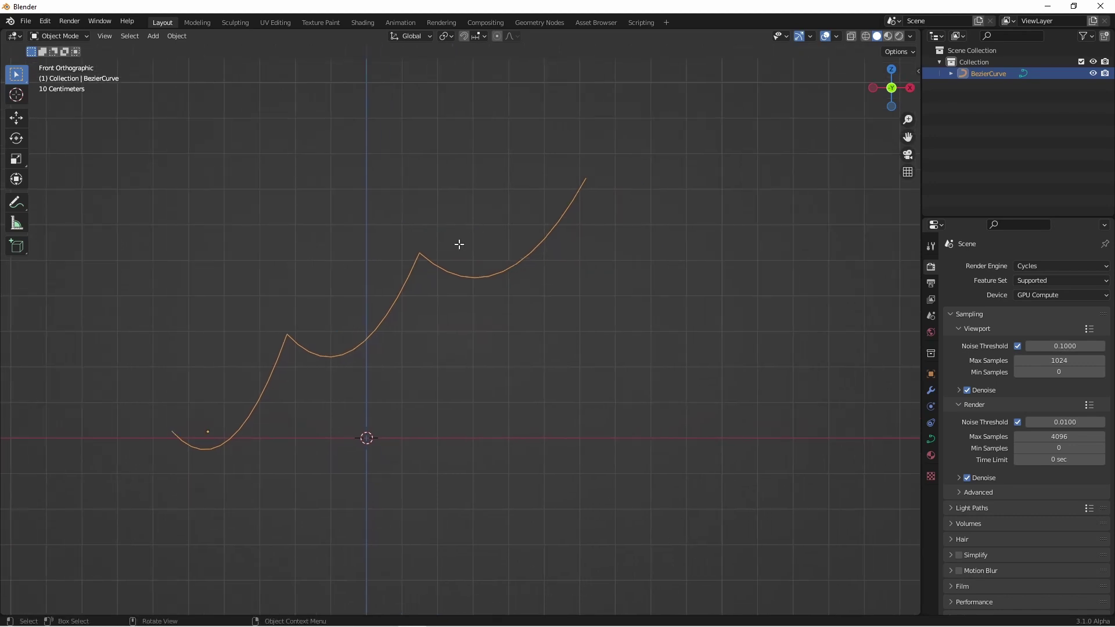
{"action": "key", "text": "Tab"}
{"action": "left_click", "coordinate": [420, 253]}
{"action": "key", "text": "g"}
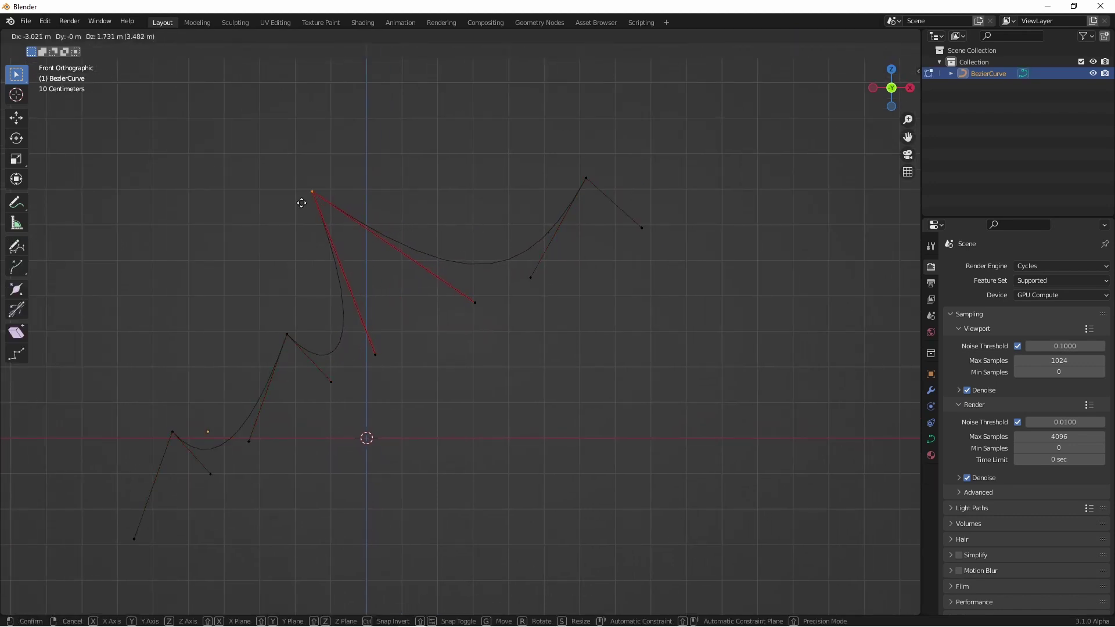
{"action": "left_click", "coordinate": [303, 199]}
{"action": "left_click", "coordinate": [586, 177]}
{"action": "key", "text": "g"}
{"action": "left_click", "coordinate": [507, 231]}
{"action": "left_click_drag", "start_coordinate": [343, 207], "coordinate": [434, 302]}
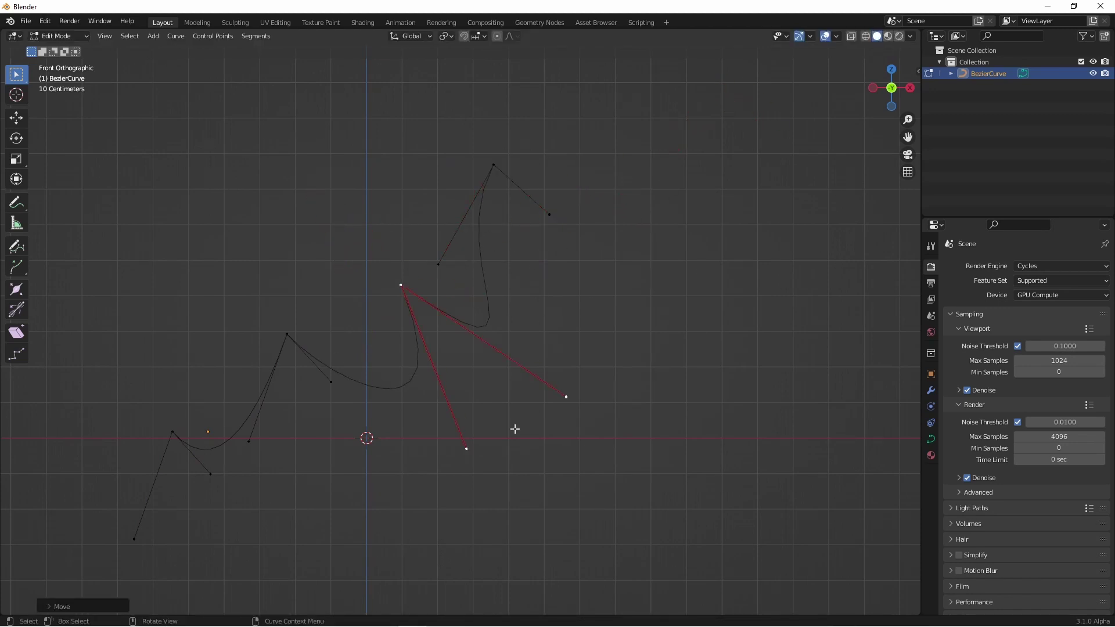
Step: Reposition both handles of the third control point below it so the adjoining segments sag
{"action": "left_click", "coordinate": [465, 447]}
{"action": "key", "text": "g"}
{"action": "left_click", "coordinate": [529, 486]}
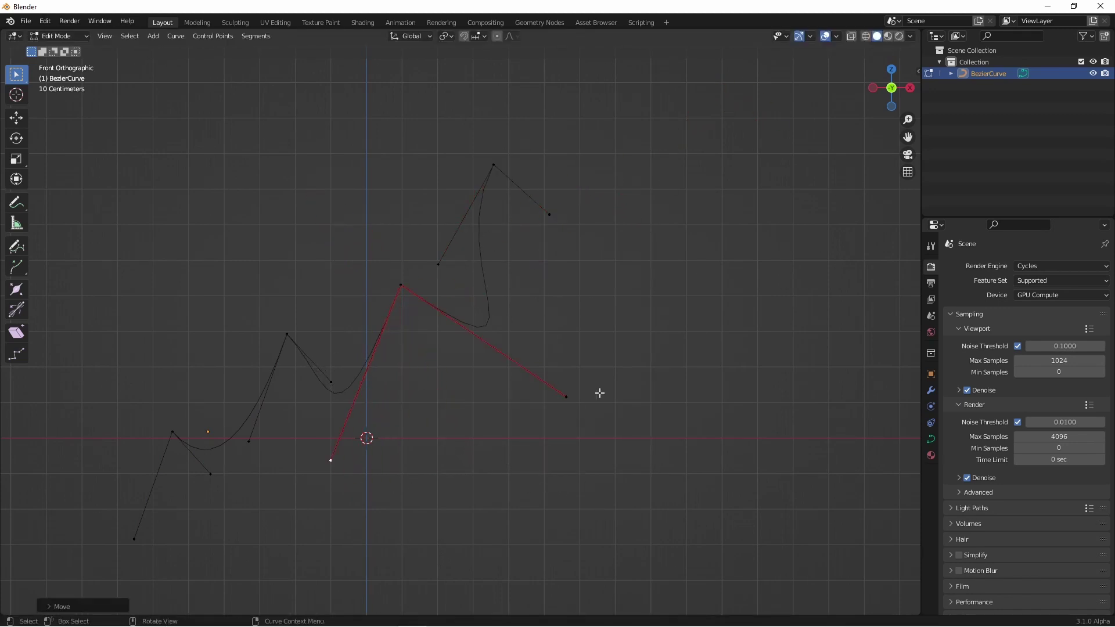
{"action": "left_click", "coordinate": [343, 243]}
Step: Reset all handles to Vector, lower only the handles along the Z axis, and return to Object Mode
{"action": "key", "text": "a"}
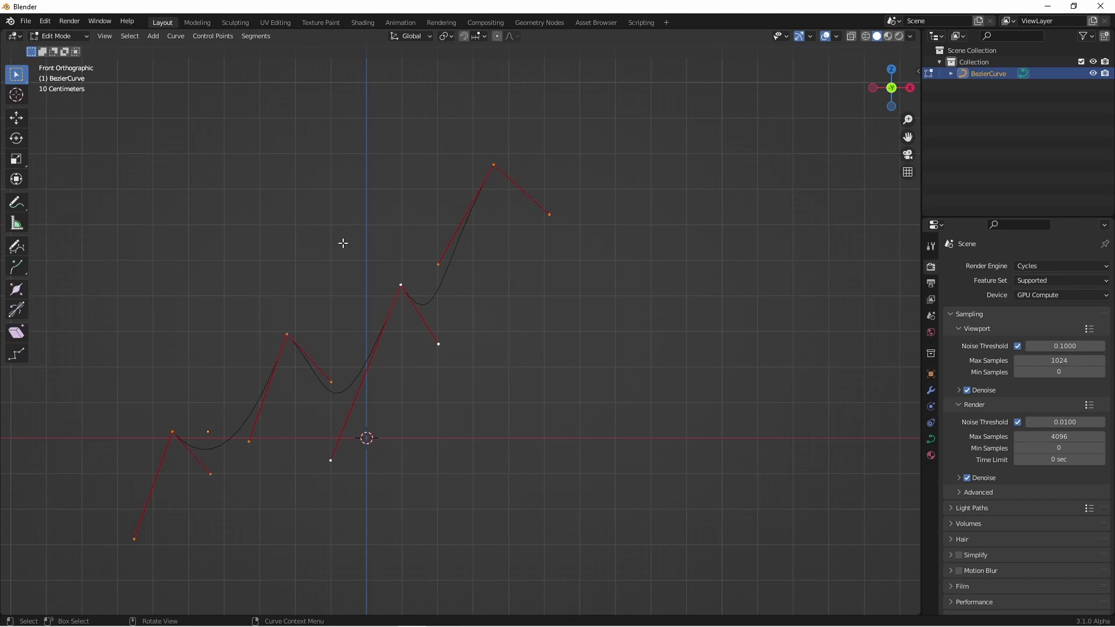
{"action": "key", "text": "v"}
{"action": "left_click", "coordinate": [342, 242]}
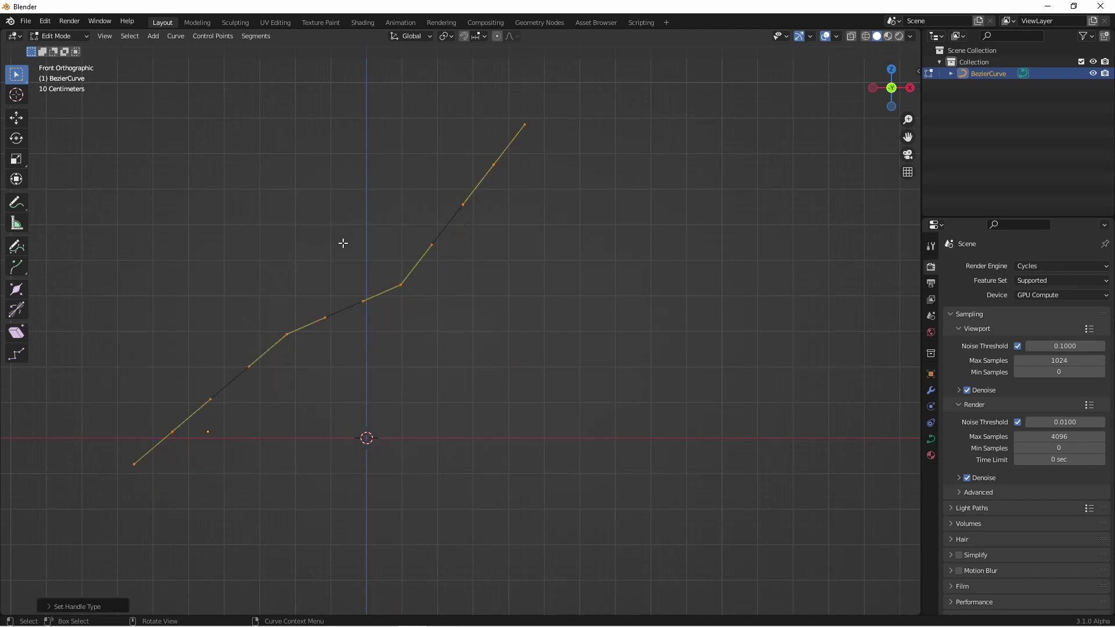
{"action": "left_click", "coordinate": [134, 464]}
{"action": "key", "text": "g"}
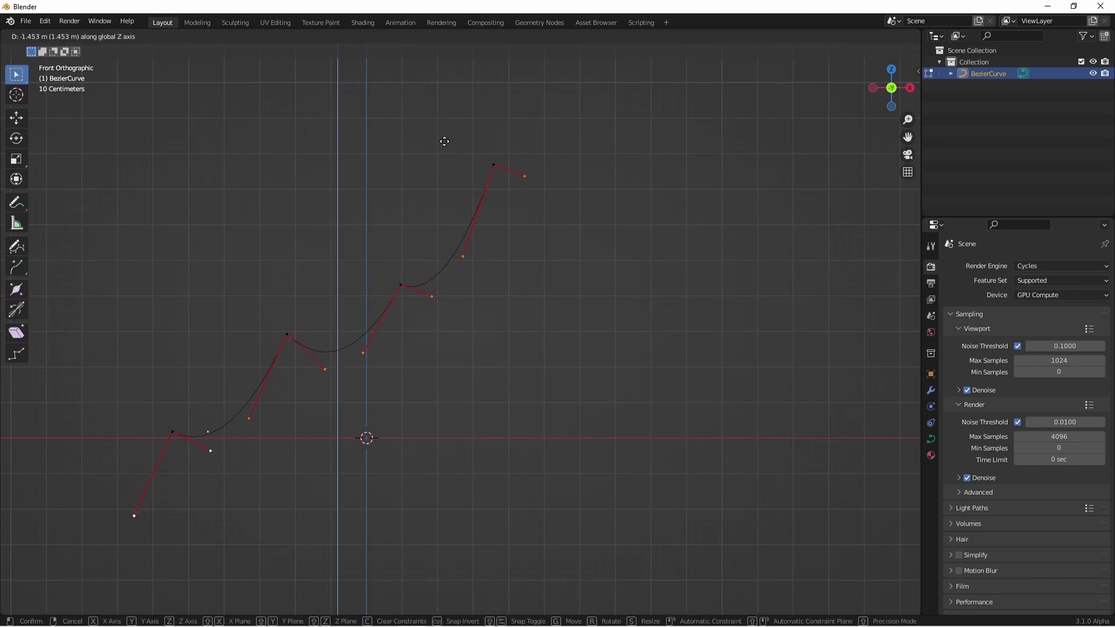
{"action": "left_click", "coordinate": [438, 159]}
{"action": "key", "text": "Tab"}
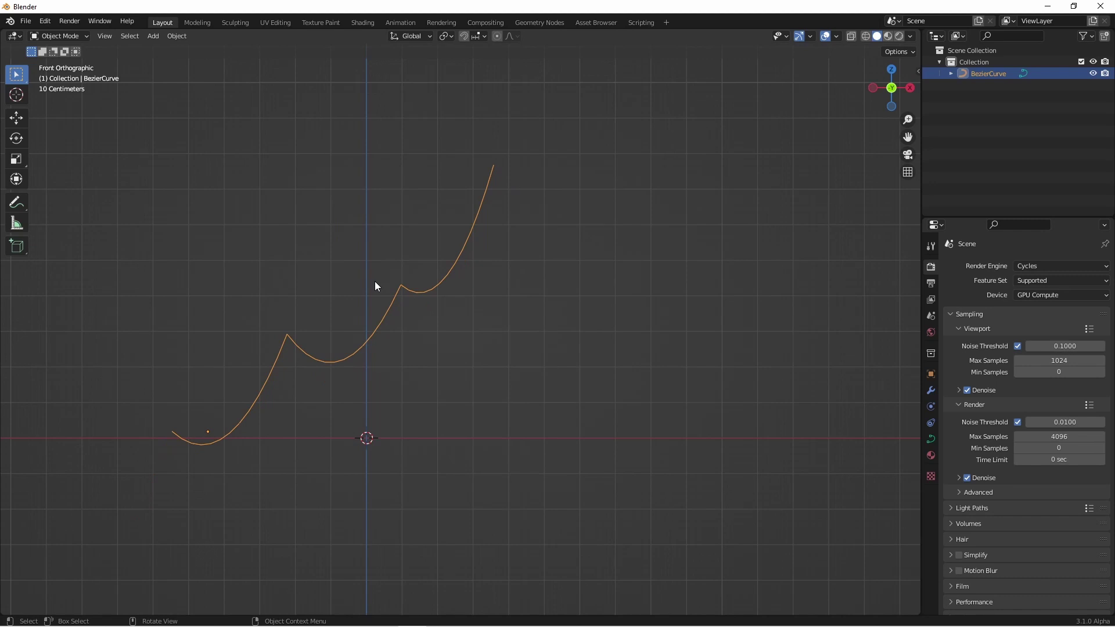
Step: Delete the curve and replace it with a new Bezier curve of four control points rising to the upper right
{"action": "key", "text": "x"}
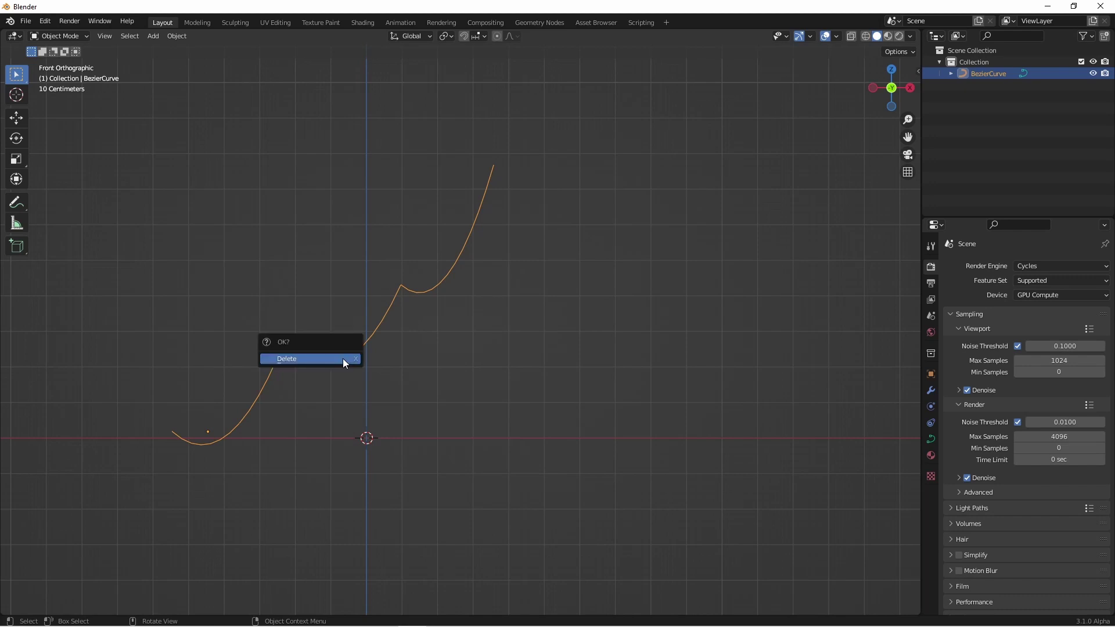
{"action": "left_click", "coordinate": [343, 359]}
{"action": "key", "text": "shift+a"}
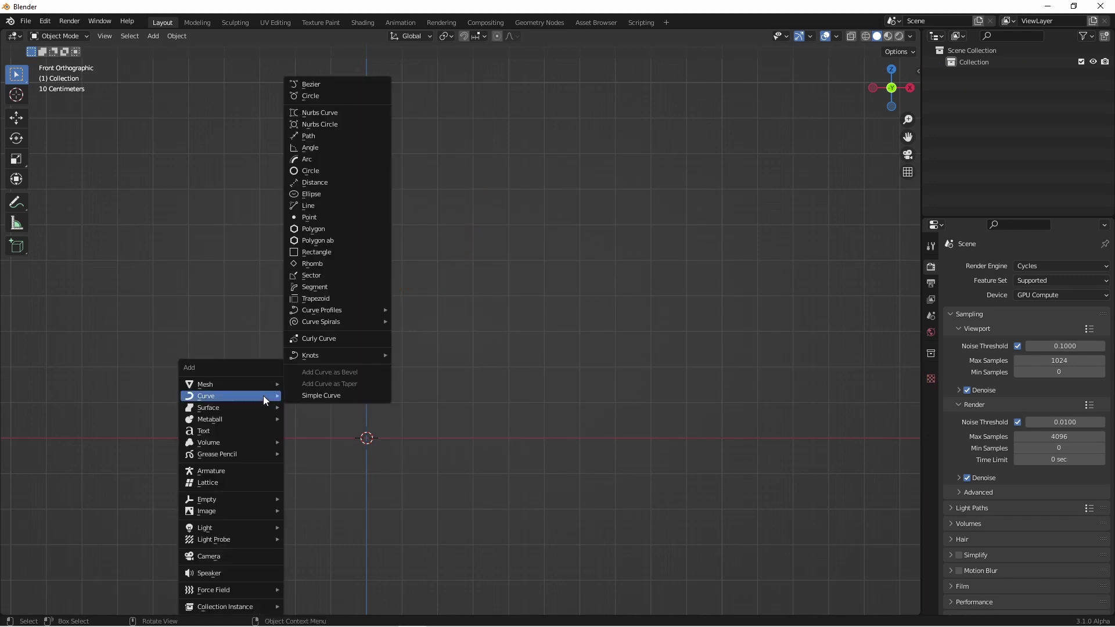
{"action": "key", "text": "ctrl+z"}
{"action": "key", "text": "ctrl+z"}
{"action": "key", "text": "ctrl+z"}
{"action": "key", "text": "ctrl+z"}
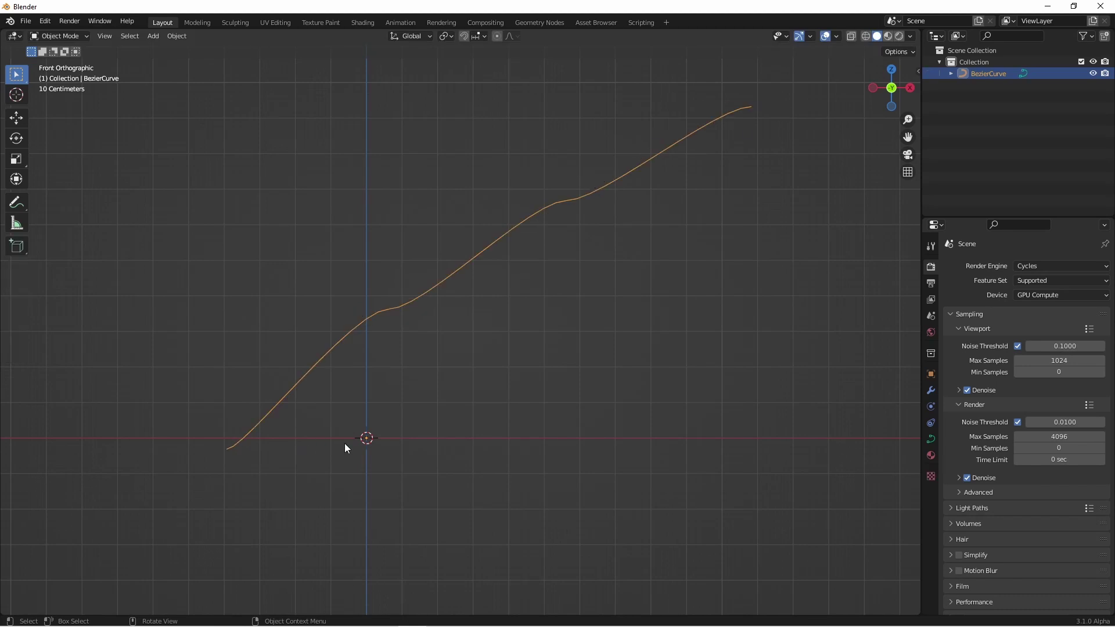
Step: Split the viewport horizontally, show the Geometry Node Editor in the lower area, and create a new node tree for the curve
{"action": "left_click_drag", "start_coordinate": [915, 614], "coordinate": [813, 283]}
{"action": "scroll", "coordinate": [743, 192], "scroll_direction": "down", "scroll_amount": 4}
{"action": "key", "text": "shift+F3"}
{"action": "left_click", "coordinate": [468, 291]}
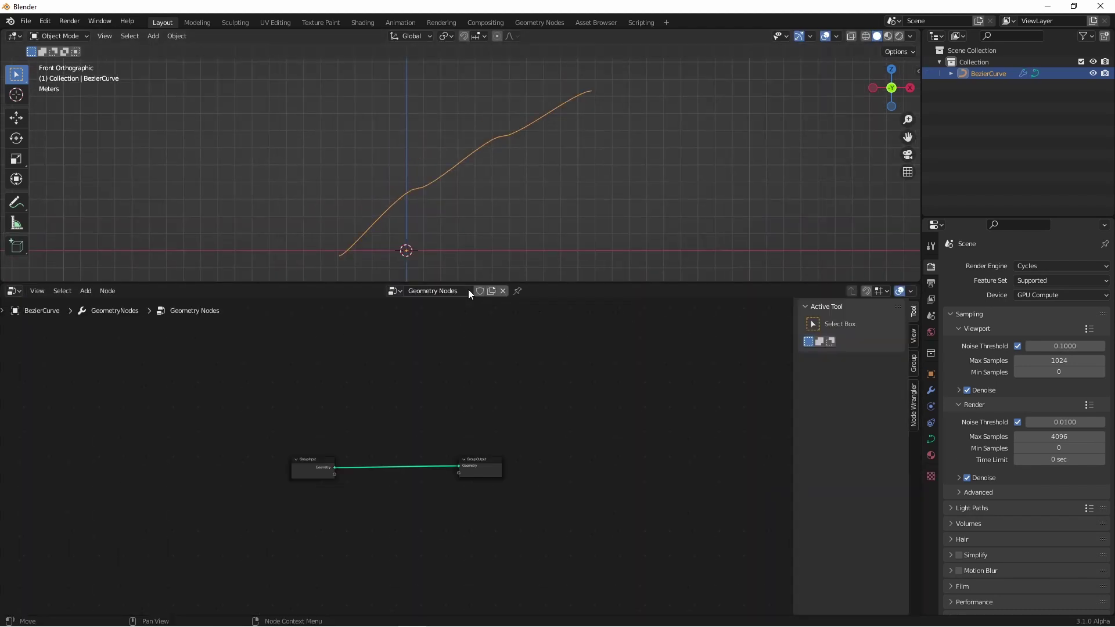
{"action": "scroll", "coordinate": [387, 475], "scroll_direction": "up", "scroll_amount": 3}
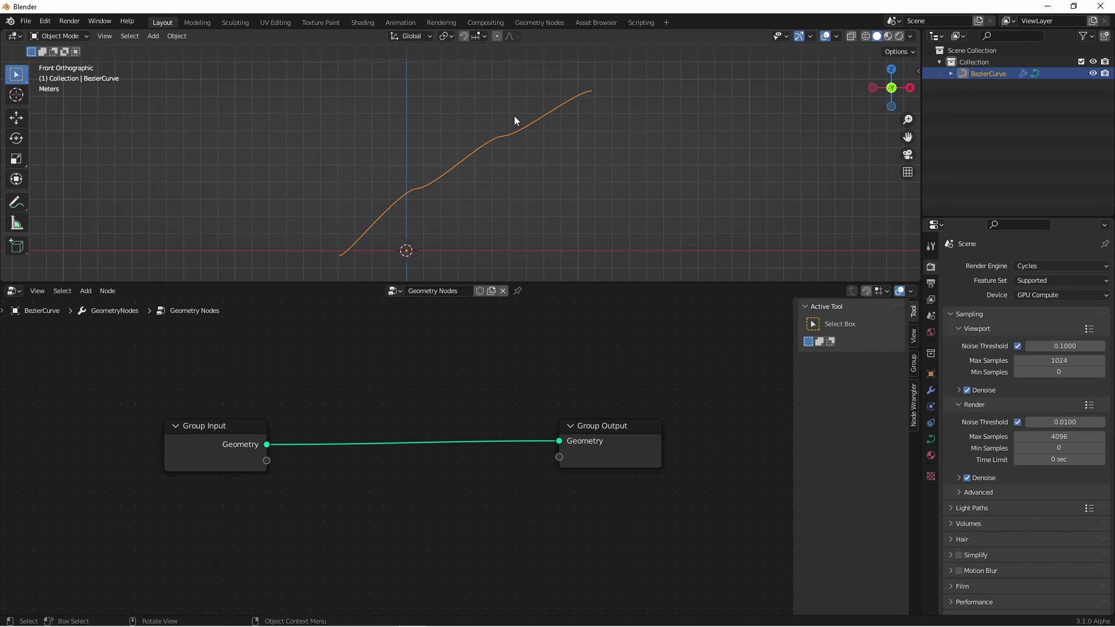
Step: Insert a Set Spline Type node between Group Input and Group Output and set it to Bezier
{"action": "key", "text": "shift+a"}
{"action": "mouse_move", "coordinate": [351, 409]}
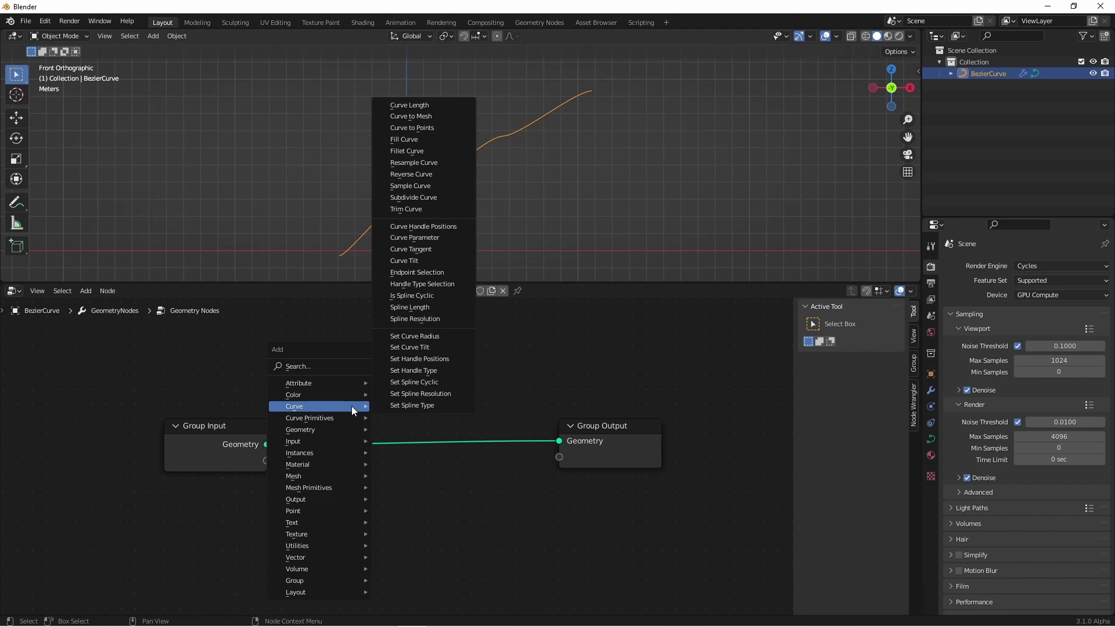
{"action": "left_click", "coordinate": [397, 405]}
{"action": "left_click", "coordinate": [289, 399]}
{"action": "left_click", "coordinate": [339, 446]}
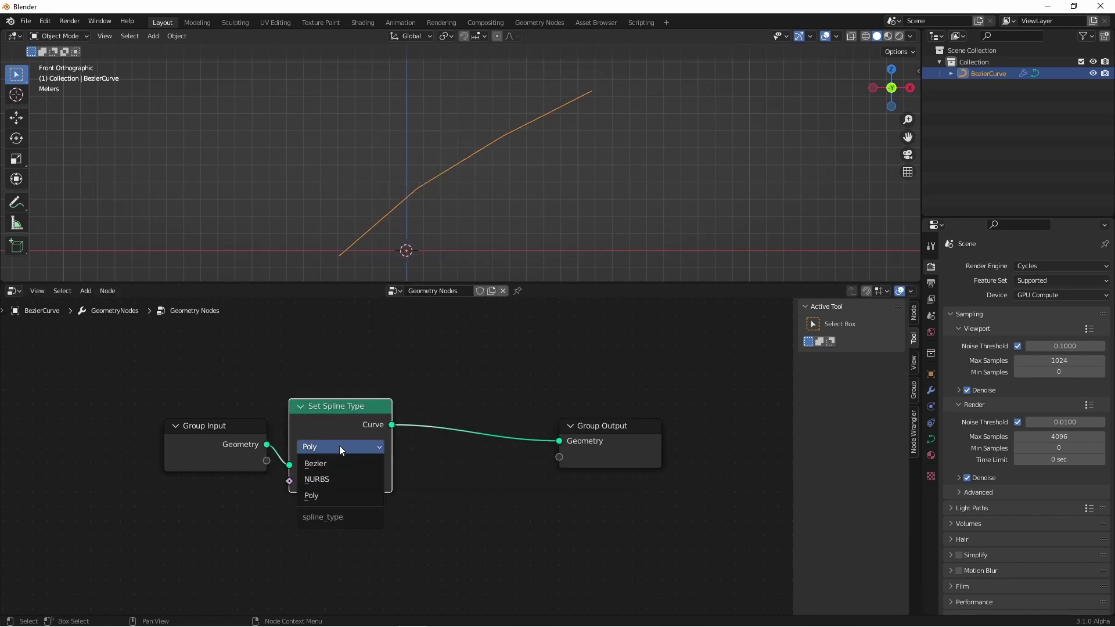
{"action": "left_click", "coordinate": [327, 464]}
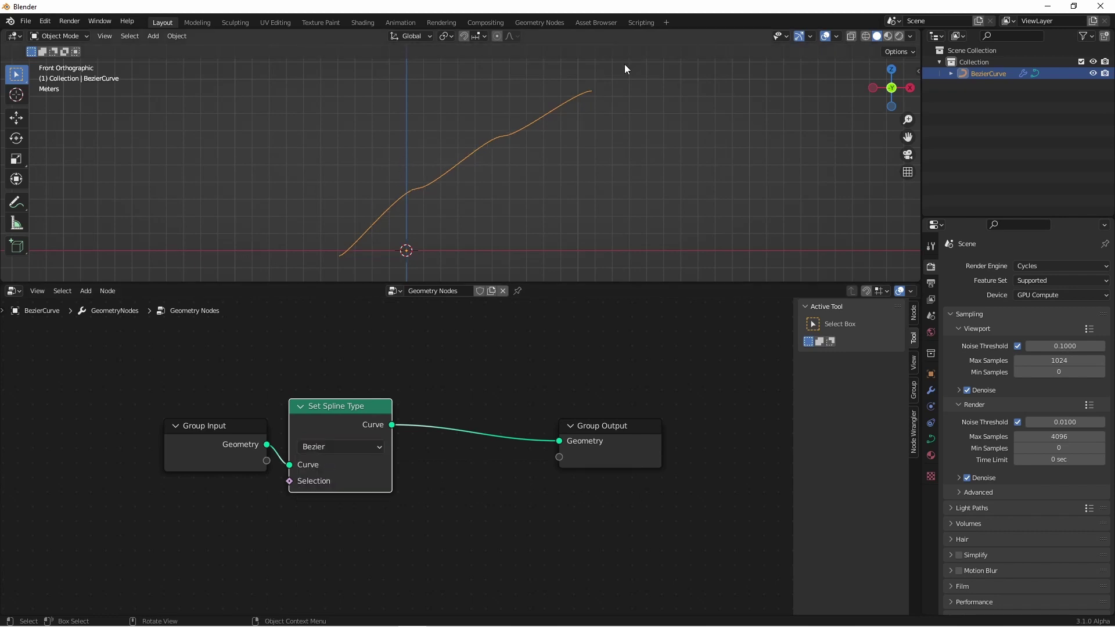
Step: Insert a Set Handle Type node after Set Spline Type, using Vector for both Left and Right handles
{"action": "left_click_drag", "start_coordinate": [604, 426], "coordinate": [699, 430]}
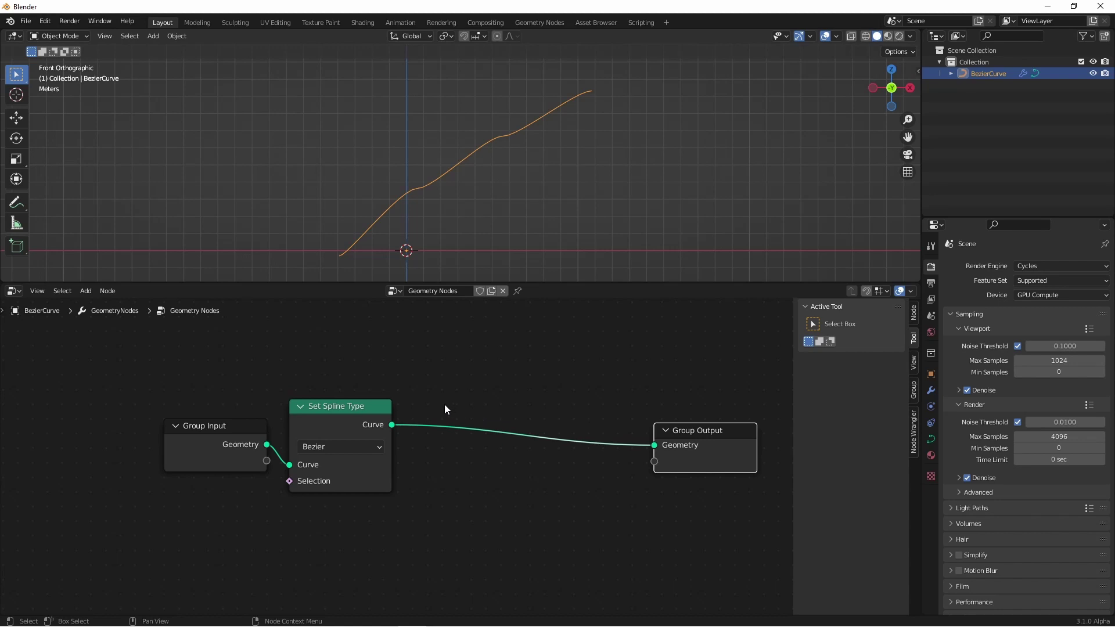
{"action": "key", "text": "shift+a"}
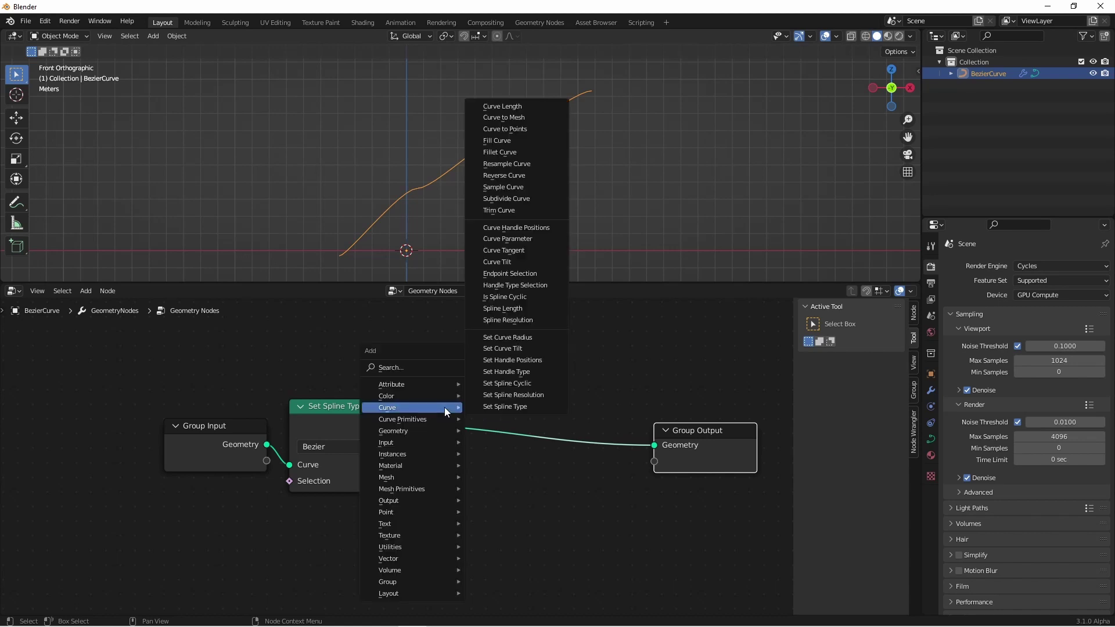
{"action": "left_click", "coordinate": [514, 372]}
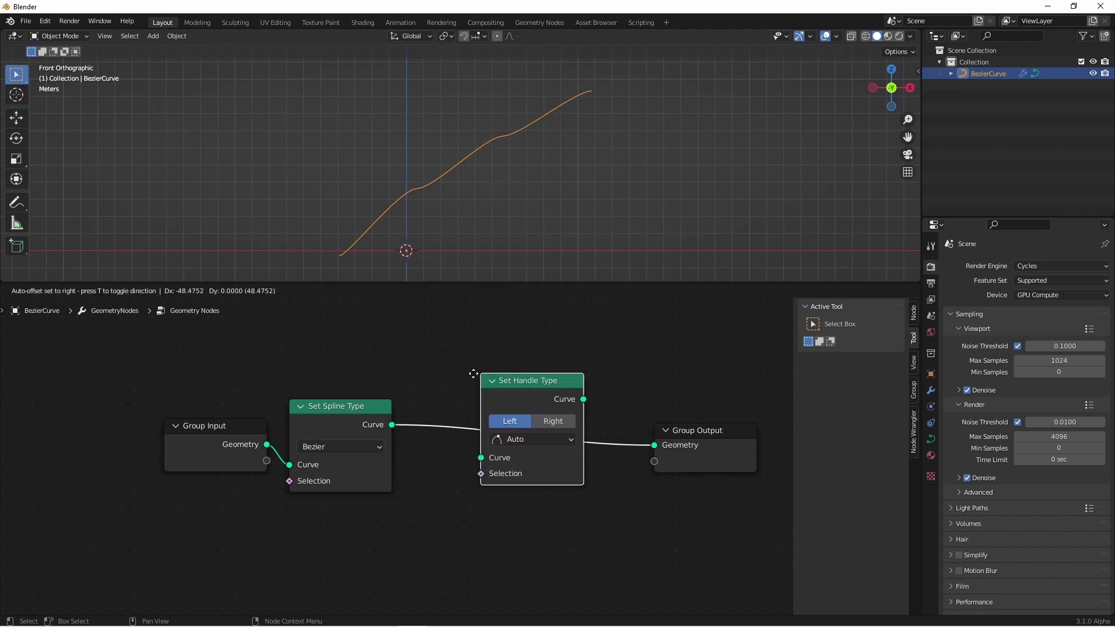
{"action": "left_click", "coordinate": [411, 375]}
{"action": "left_click", "coordinate": [470, 441]}
{"action": "left_click", "coordinate": [459, 483]}
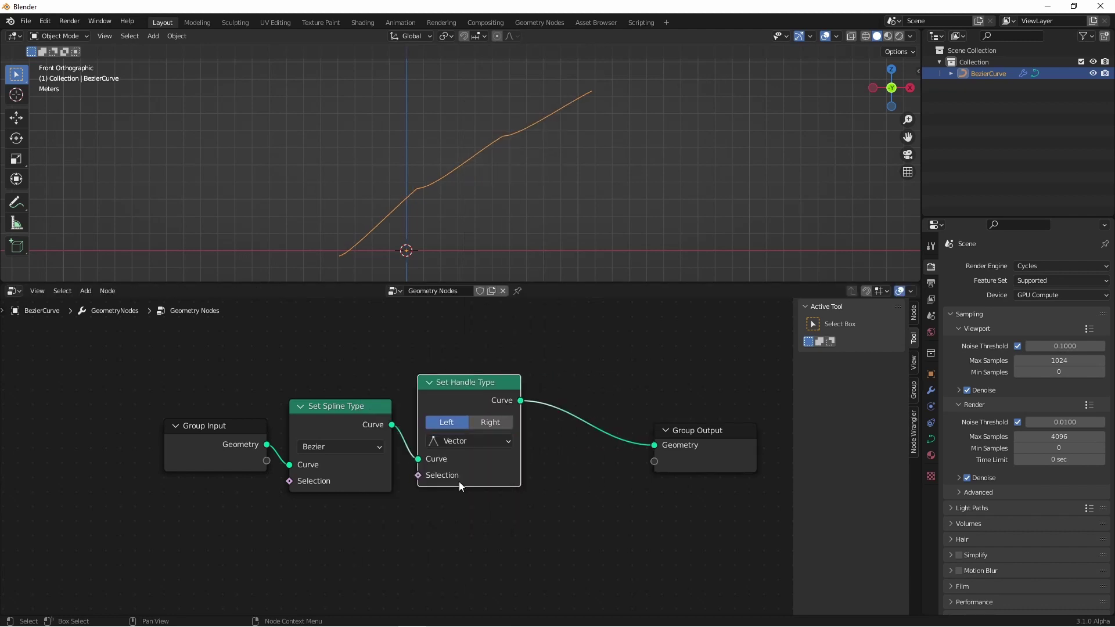
{"action": "left_click", "coordinate": [496, 422], "text": "shift"}
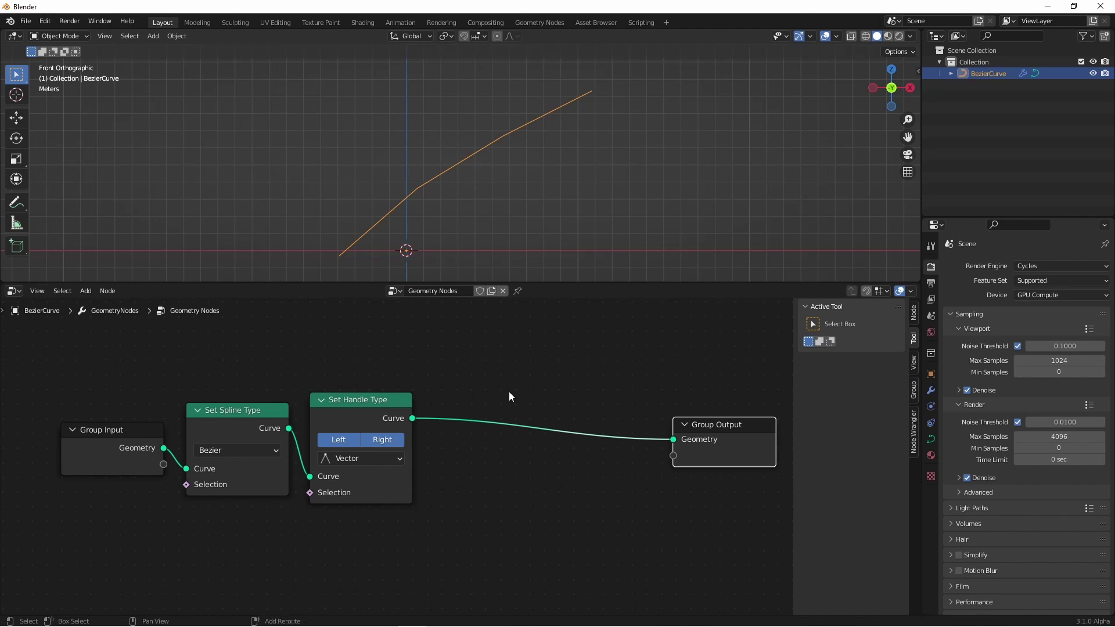
Step: Insert a Set Handle Positions node for the Left handles after Set Handle Type, with its Z offset set to -5.1
{"action": "key", "text": "shift+a"}
{"action": "mouse_move", "coordinate": [509, 391]}
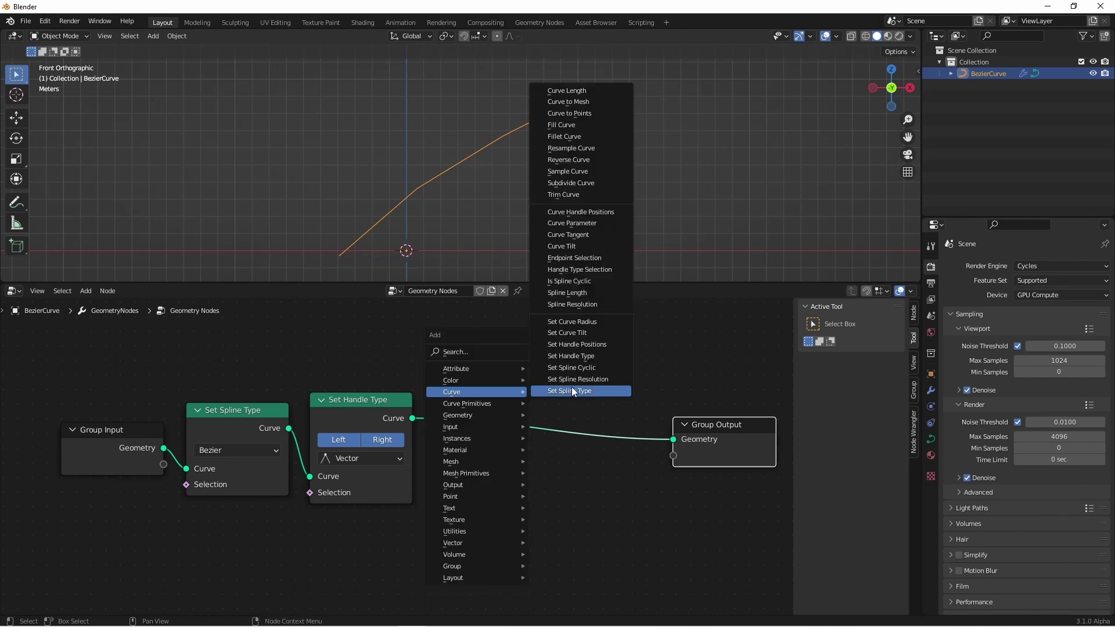
{"action": "left_click", "coordinate": [578, 344]}
{"action": "left_click", "coordinate": [467, 386]}
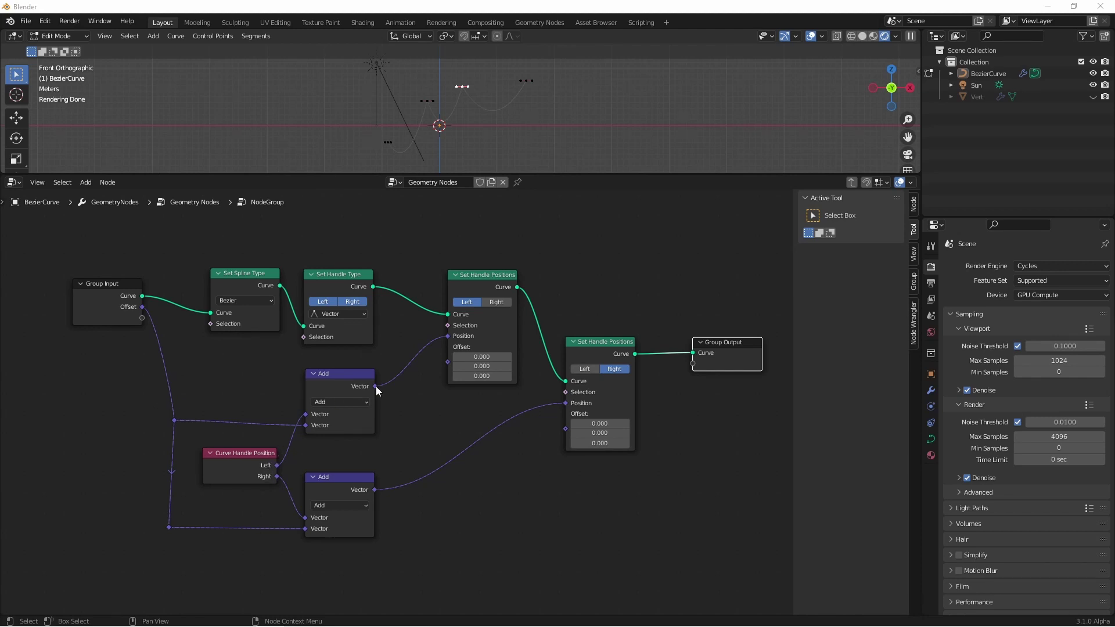
{"action": "mouse_move", "coordinate": [377, 388]}
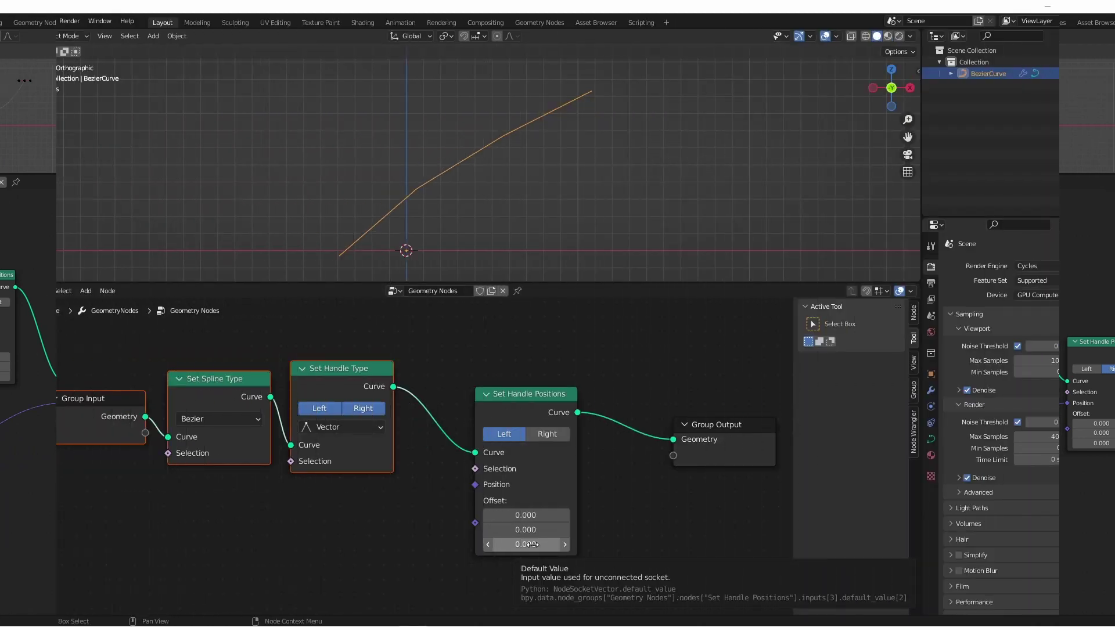
{"action": "left_click_drag", "start_coordinate": [525, 544], "coordinate": [488, 544]}
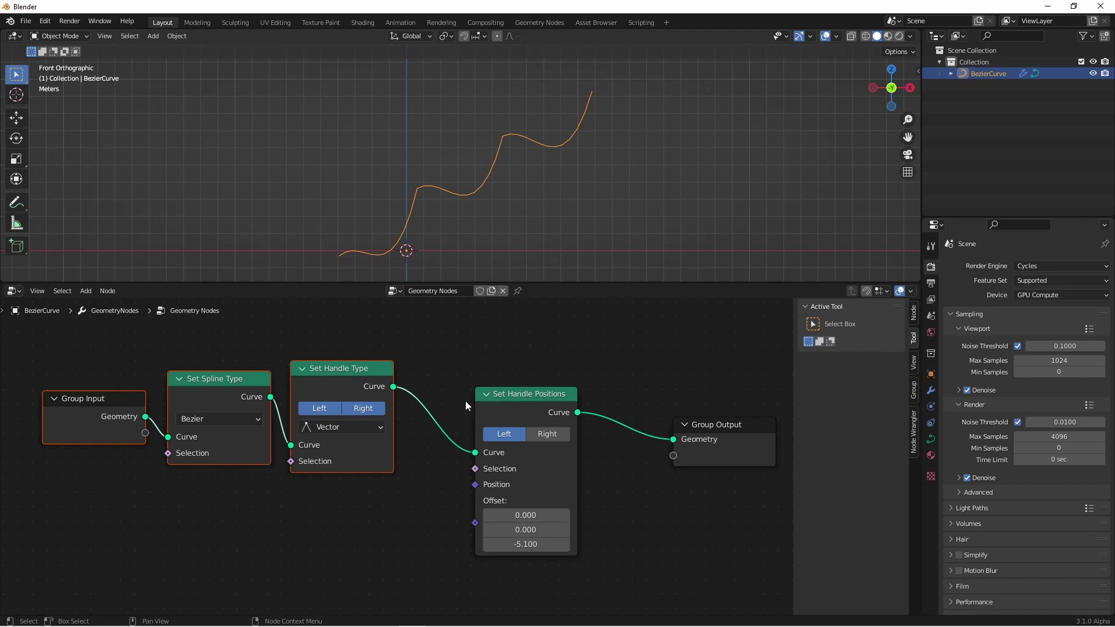
Step: Duplicate the Set Handle Positions node into the link before Group Output and switch the copy to the Right handles
{"action": "left_click_drag", "start_coordinate": [534, 394], "coordinate": [502, 373]}
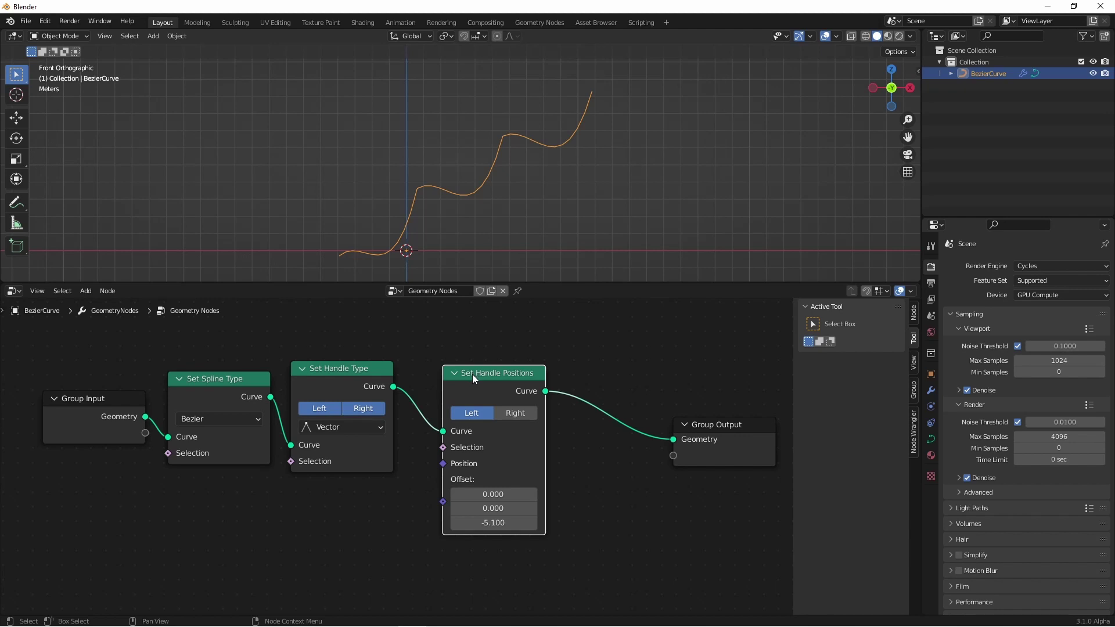
{"action": "key", "text": "shift+d"}
{"action": "left_click", "coordinate": [633, 377]}
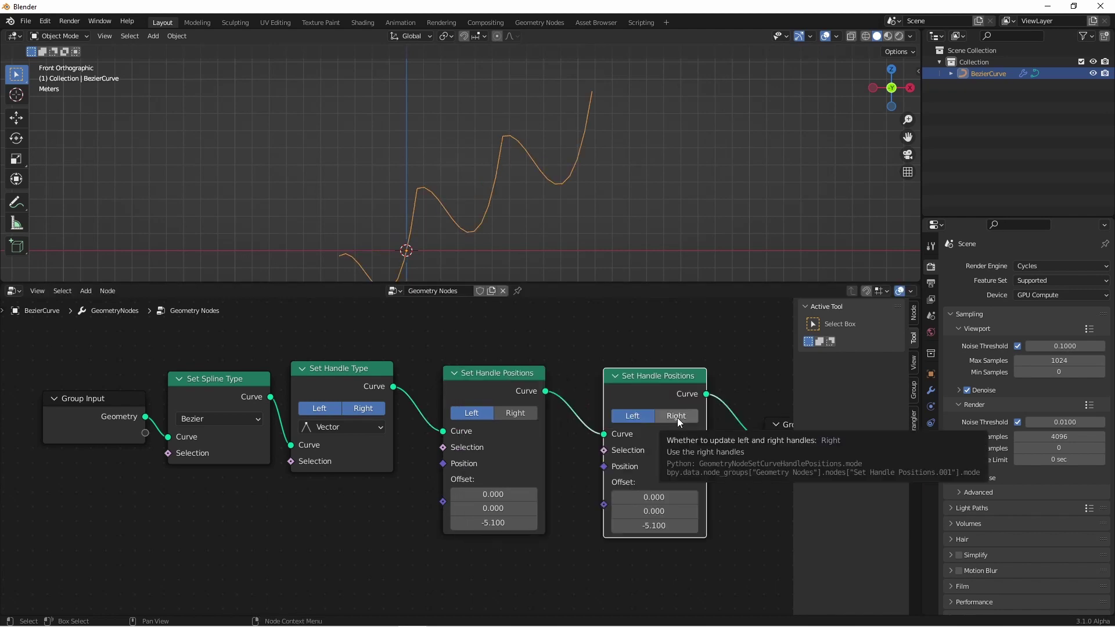
{"action": "left_click", "coordinate": [677, 416]}
{"action": "key", "text": "Home"}
{"action": "key", "text": "Home"}
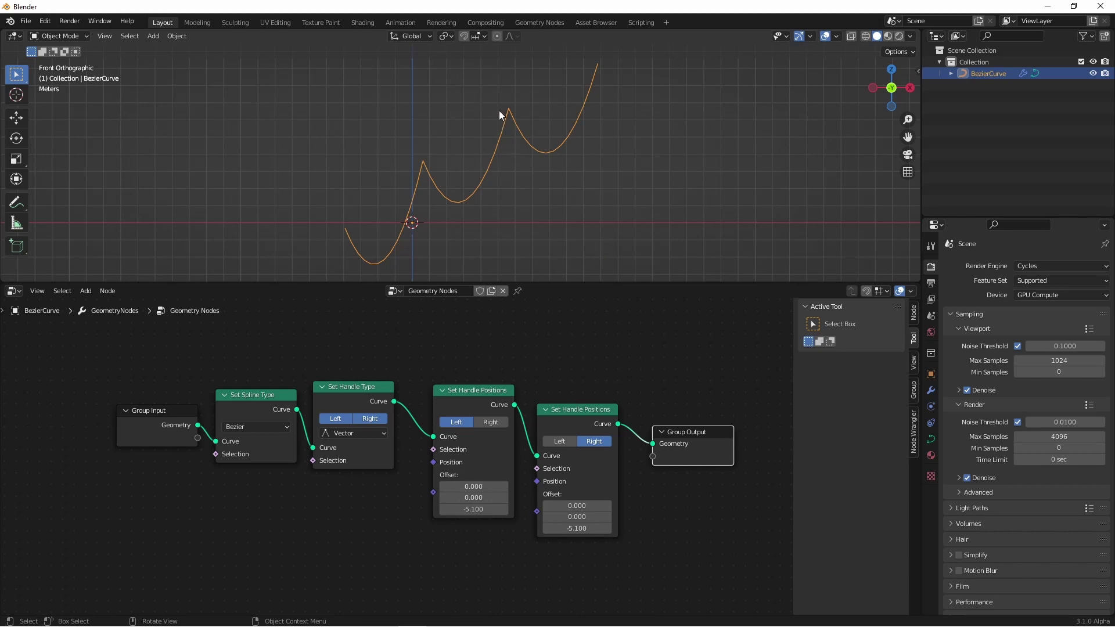
Step: Reposition the curve's first three control points in Edit Mode, raising them and spreading them unevenly apart
{"action": "key", "text": "Tab"}
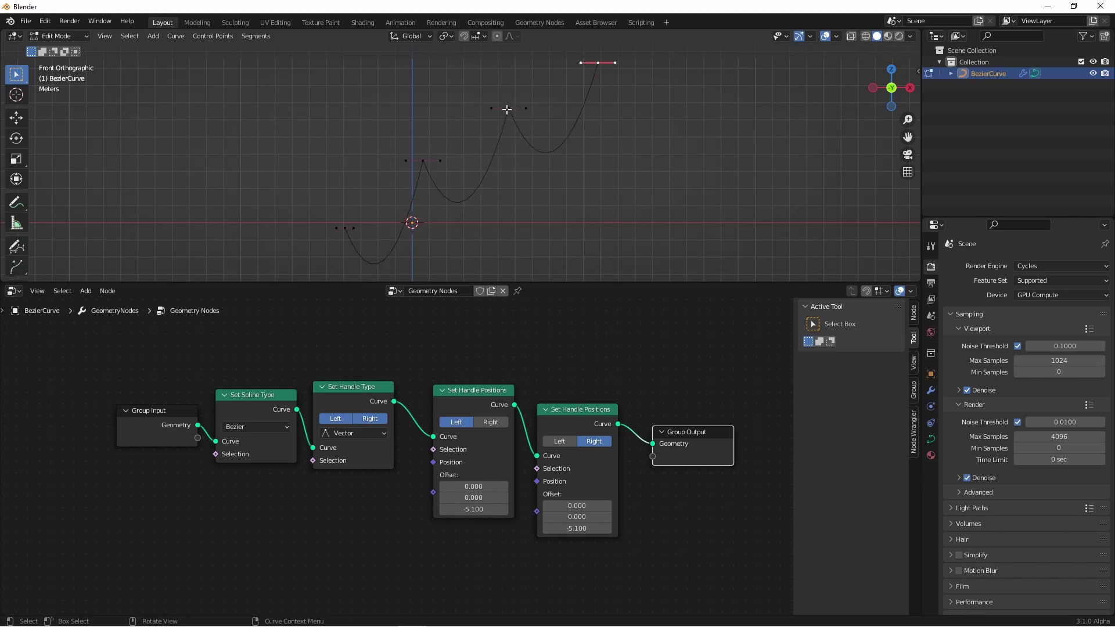
{"action": "left_click", "coordinate": [506, 108]}
{"action": "key", "text": "g"}
{"action": "key", "text": "z"}
{"action": "left_click", "coordinate": [502, 104]}
{"action": "left_click", "coordinate": [423, 160]}
{"action": "key", "text": "g"}
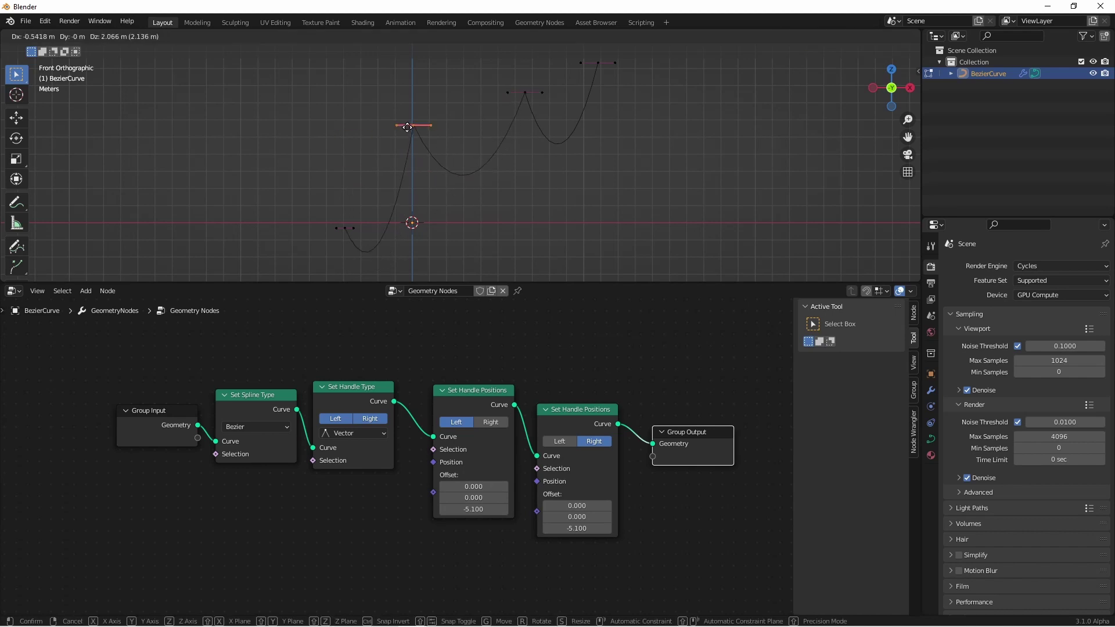
{"action": "left_click", "coordinate": [413, 124]}
{"action": "left_click", "coordinate": [345, 227]}
{"action": "key", "text": "g"}
{"action": "left_click", "coordinate": [343, 187]}
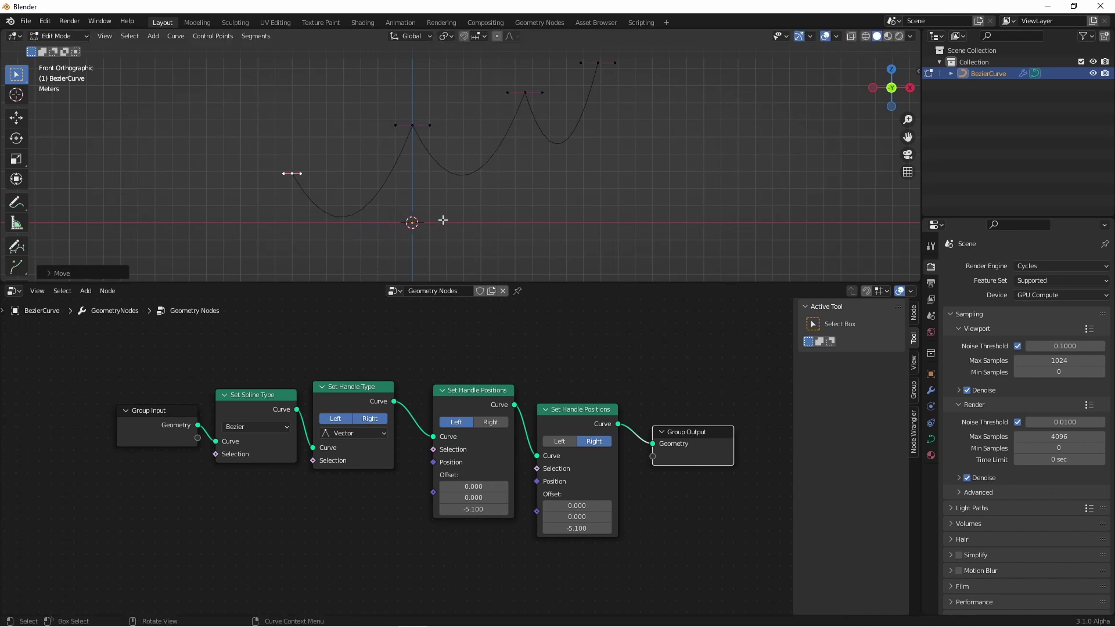
{"action": "key", "text": "Tab"}
Step: Group the Set Spline Type, Set Handle Type and both Set Handle Positions nodes into one node group
{"action": "left_click_drag", "start_coordinate": [148, 411], "coordinate": [122, 410]}
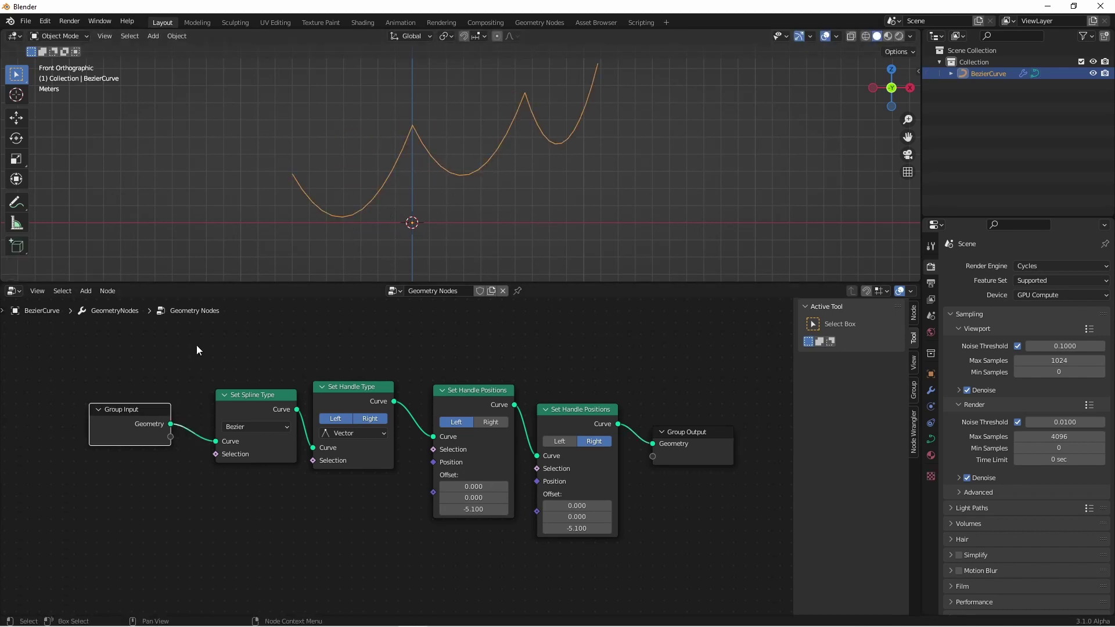
{"action": "left_click_drag", "start_coordinate": [197, 345], "coordinate": [632, 564]}
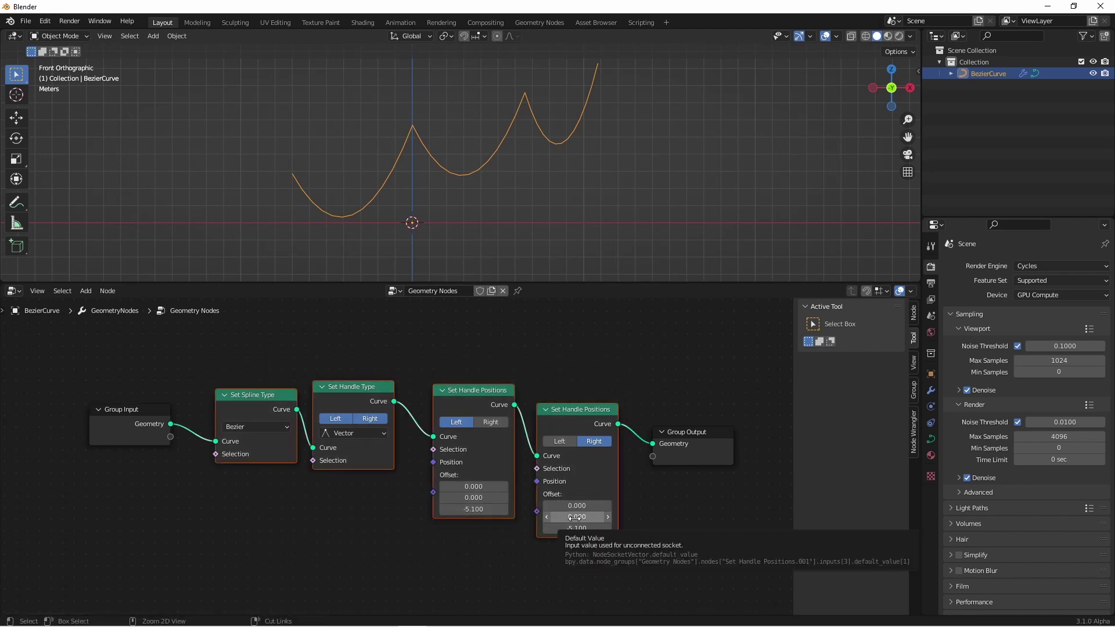
{"action": "key", "text": "ctrl+g"}
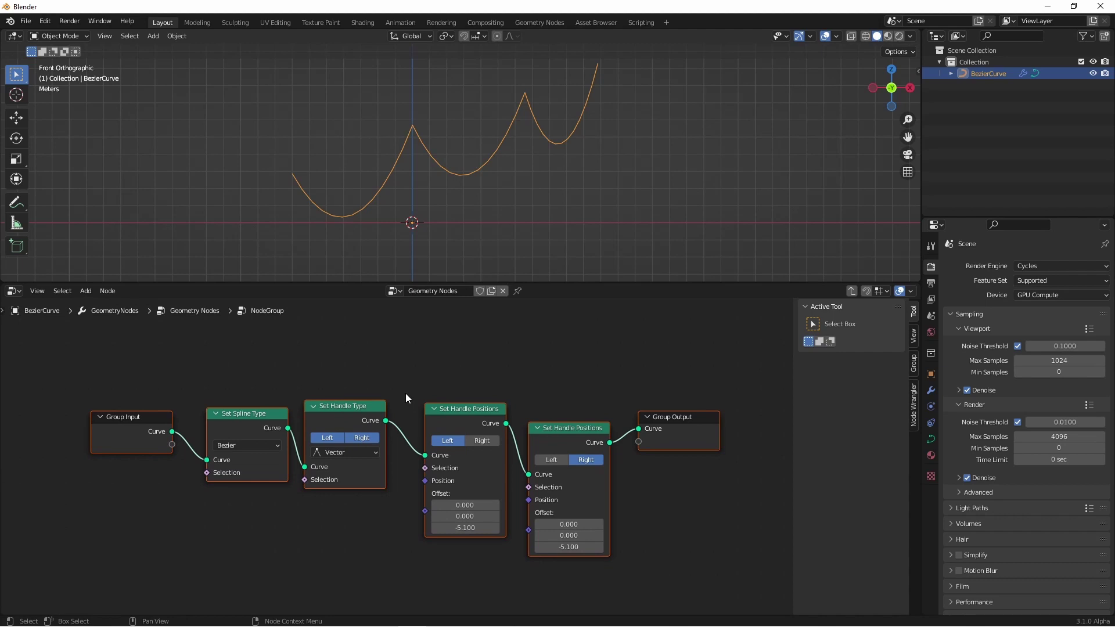
{"action": "key", "text": "Tab"}
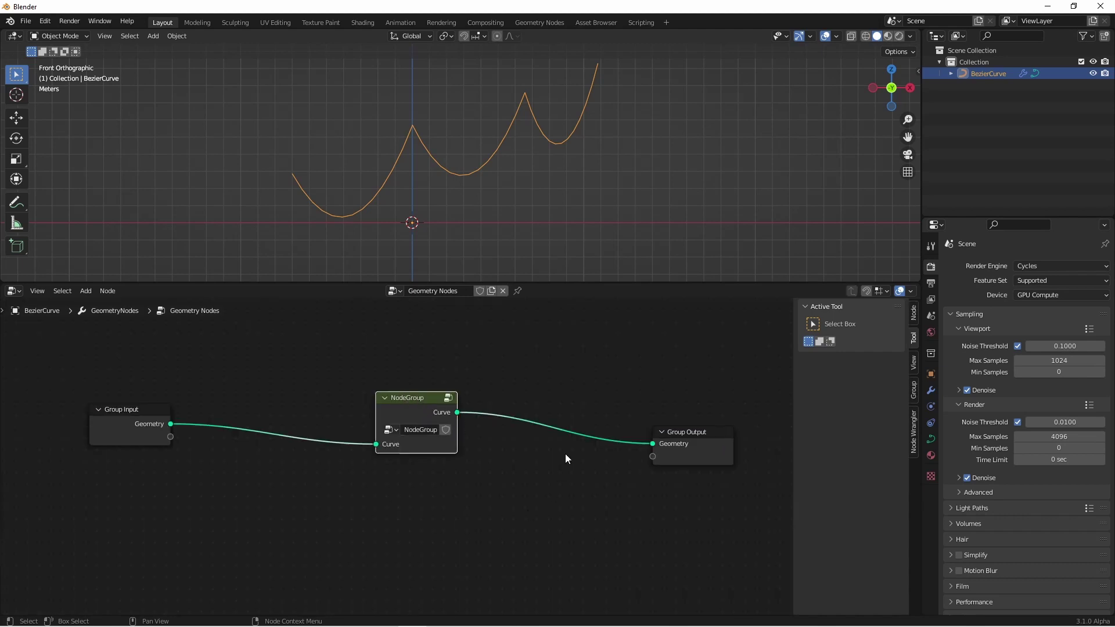
Step: Inside the node group, expose one shared Offset input for both Set Handle Positions nodes and tidy its links with reroutes
{"action": "key", "text": "Tab"}
{"action": "left_click_drag", "start_coordinate": [232, 366], "coordinate": [325, 368]}
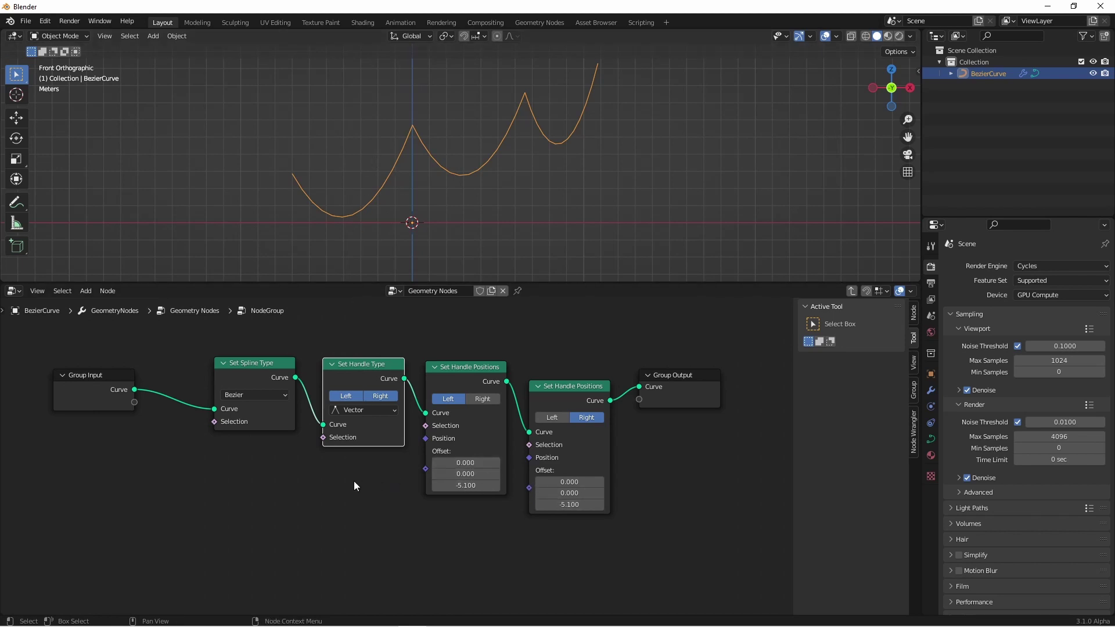
{"action": "left_click_drag", "start_coordinate": [425, 469], "coordinate": [134, 401]}
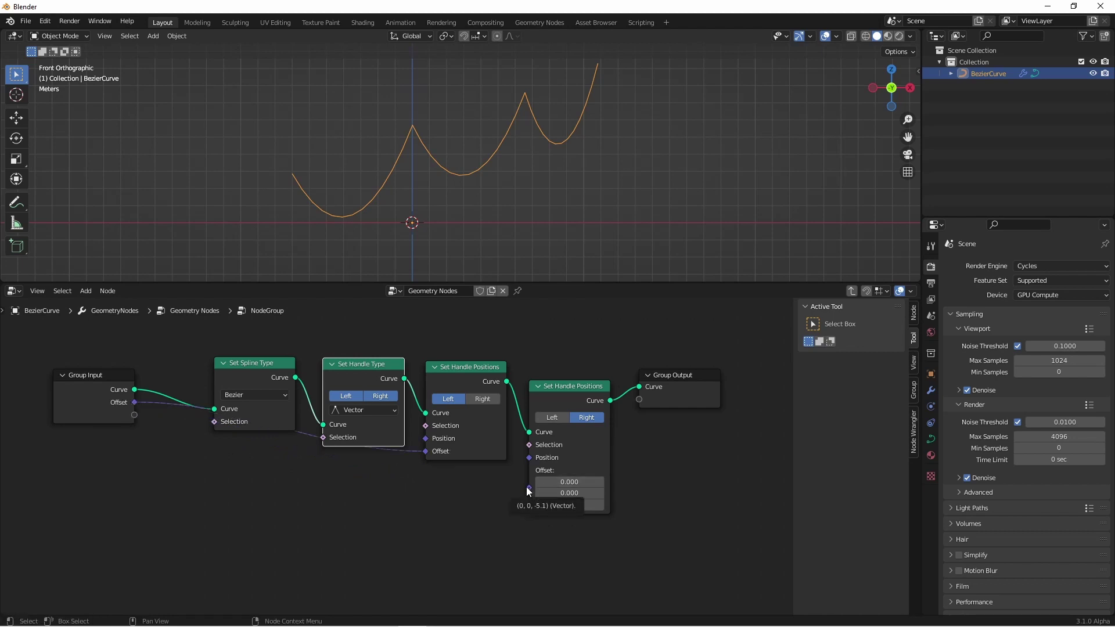
{"action": "left_click_drag", "start_coordinate": [529, 487], "coordinate": [134, 402]}
{"action": "right_click_drag", "start_coordinate": [310, 431], "coordinate": [433, 514], "text": "shift"}
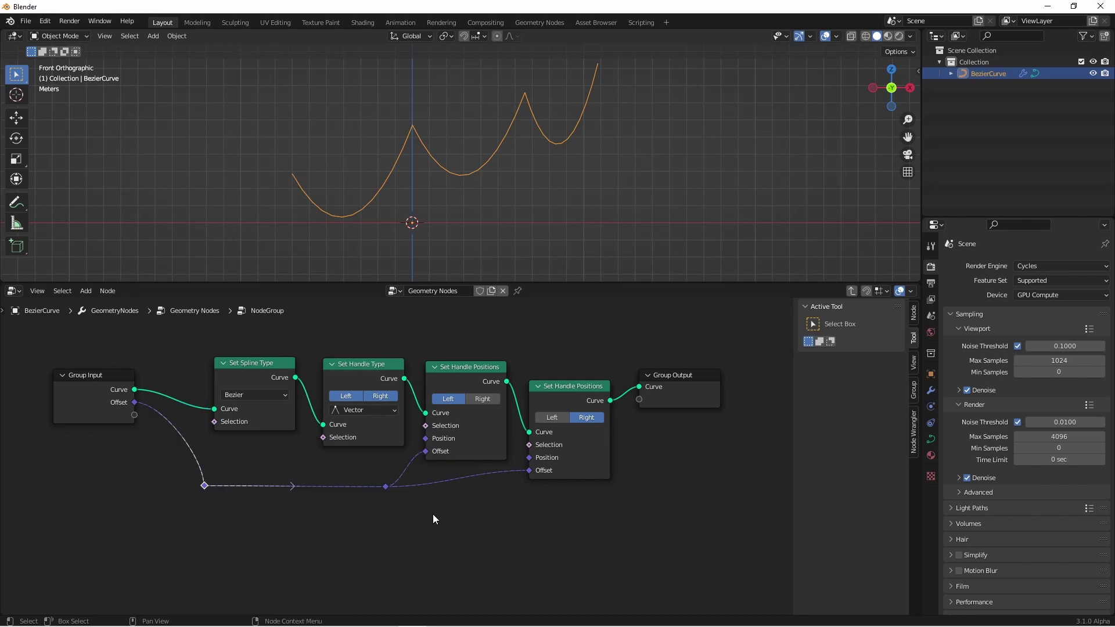
{"action": "key", "text": "Tab"}
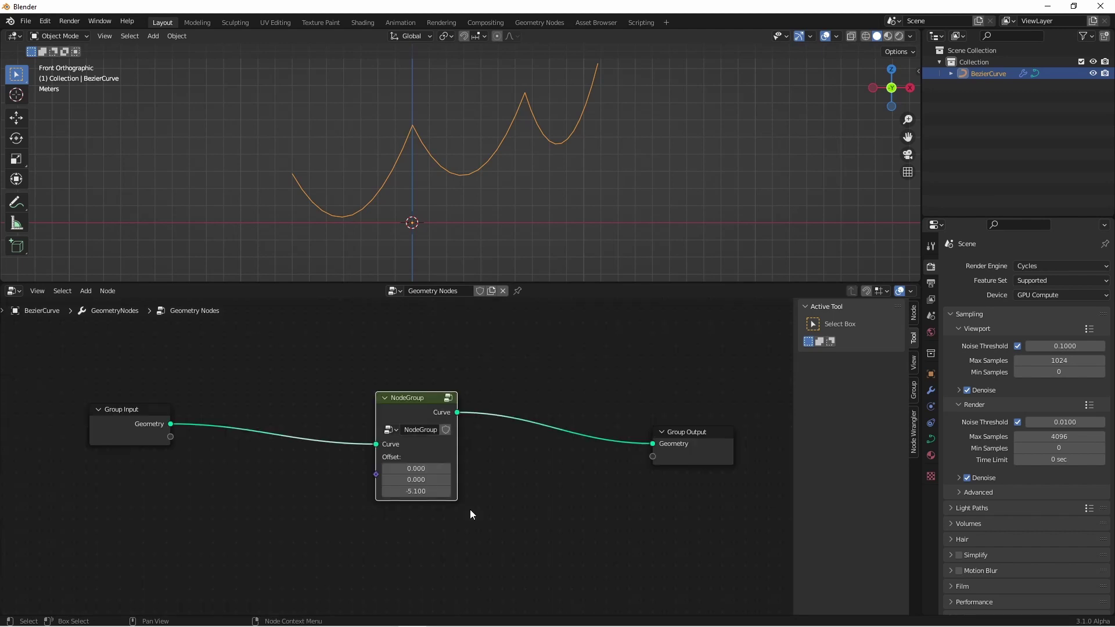
Step: Set the node group's Z offset to -6.3 and detach the group from the link between Group Input and Group Output
{"action": "left_click_drag", "start_coordinate": [431, 493], "coordinate": [361, 493]}
{"action": "left_click_drag", "start_coordinate": [482, 284], "coordinate": [482, 317]}
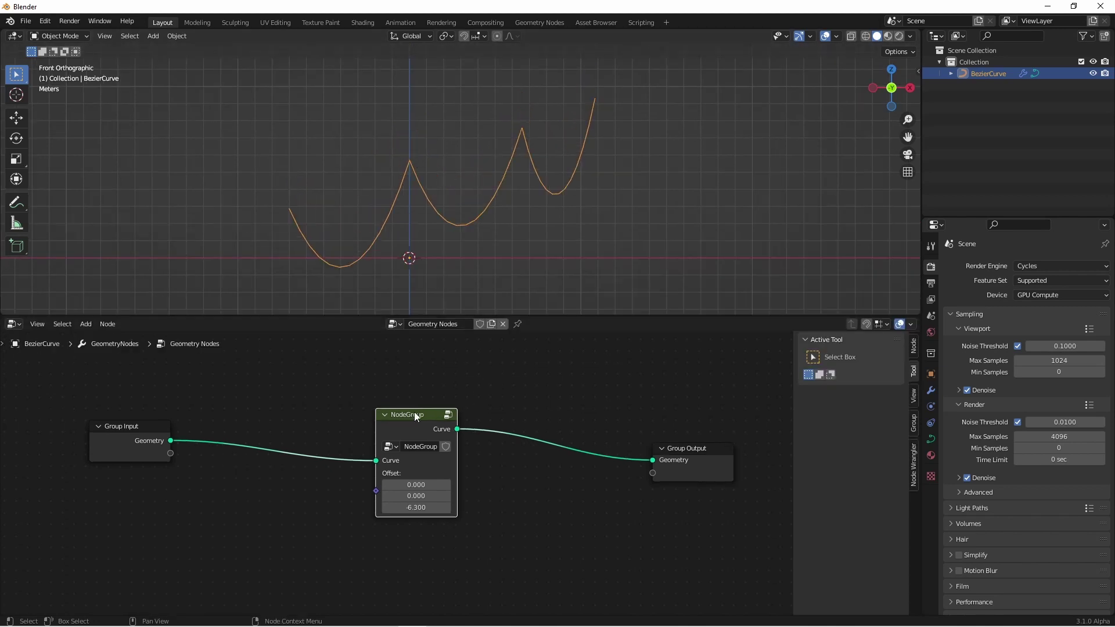
{"action": "key", "text": "alt"}
{"action": "left_click_drag", "start_coordinate": [413, 416], "coordinate": [556, 494], "text": "alt"}
{"action": "middle_click_drag", "start_coordinate": [406, 203], "coordinate": [439, 177]}
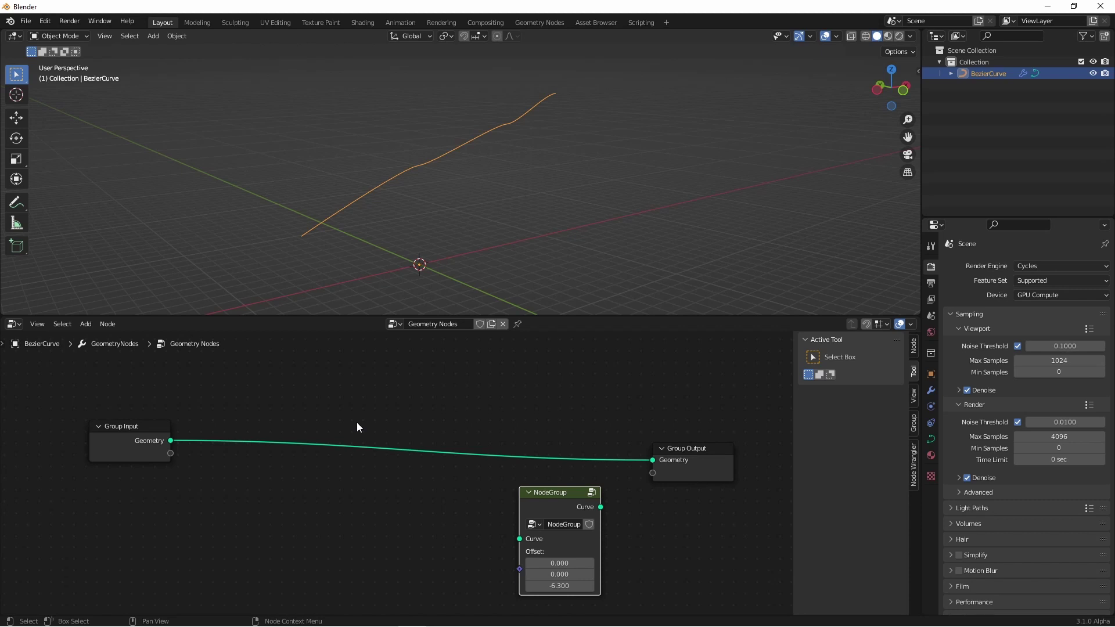
Step: Insert an Instance on Points node before Group Output and feed the Group Input geometry into its Instance socket
{"action": "key", "text": "shift"}
{"action": "key", "text": "shift+a"}
{"action": "mouse_move", "coordinate": [337, 475]}
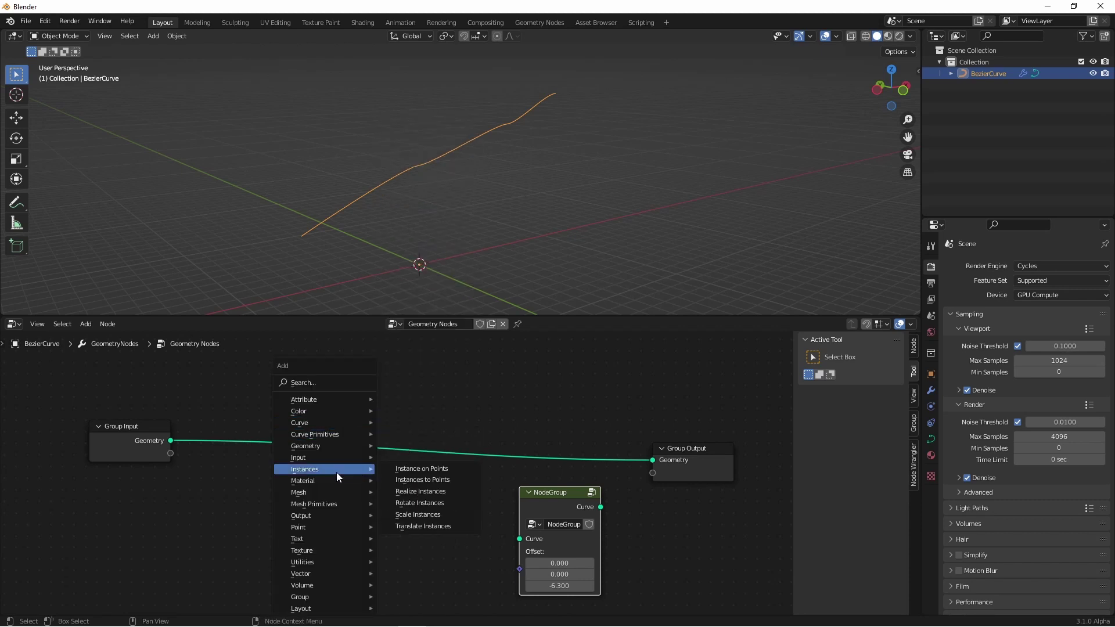
{"action": "left_click", "coordinate": [431, 469]}
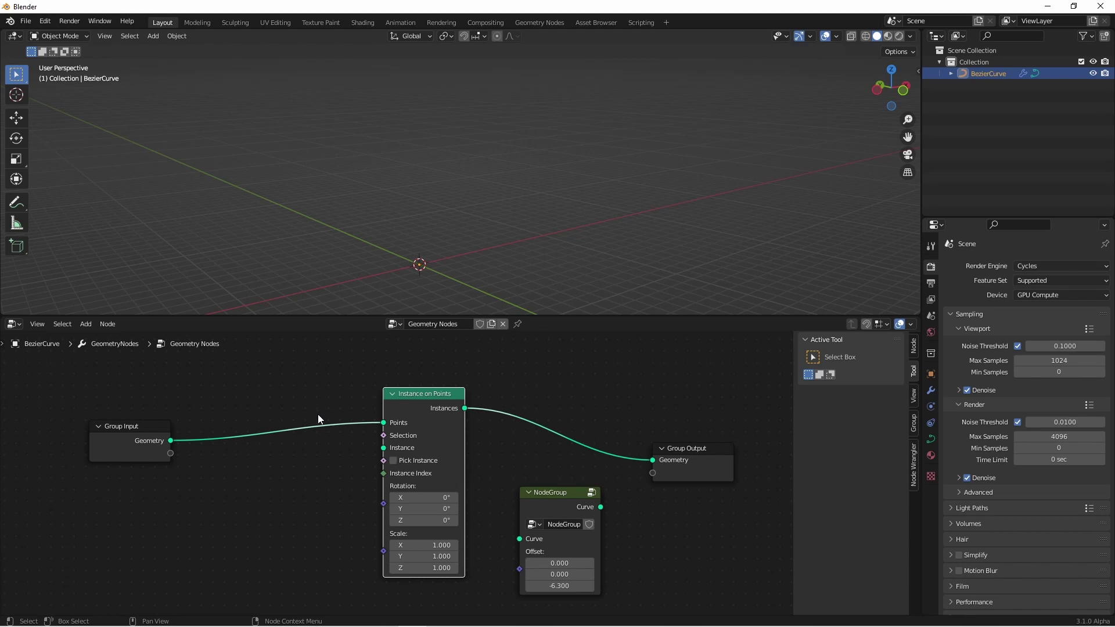
{"action": "left_click_drag", "start_coordinate": [383, 423], "coordinate": [382, 447]}
{"action": "left_click_drag", "start_coordinate": [141, 428], "coordinate": [229, 494]}
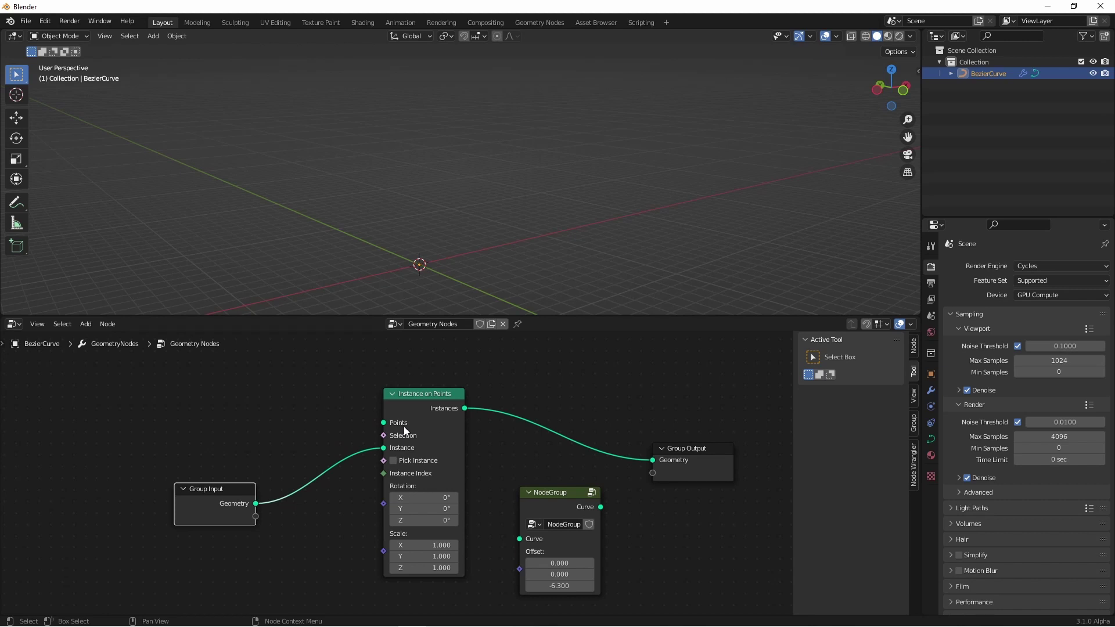
Step: Connect a Star curve to Instance on Points' Points input, with 18 points, inner radius 0.52 m, outer radius 0.89 m and twist -9.5°
{"action": "key", "text": "shift+a"}
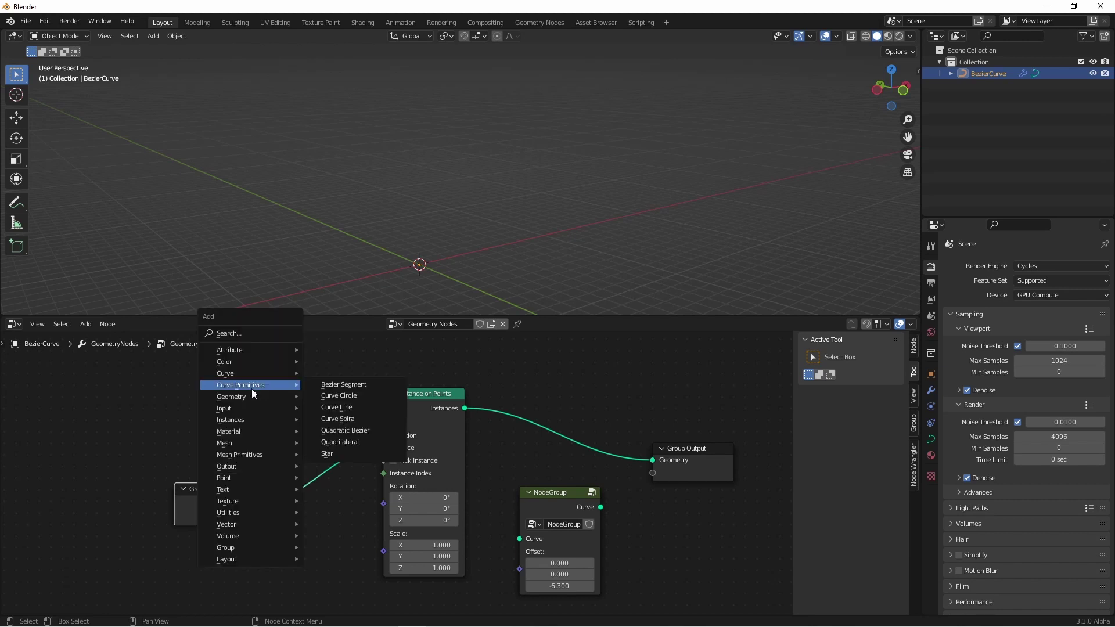
{"action": "left_click", "coordinate": [337, 454]}
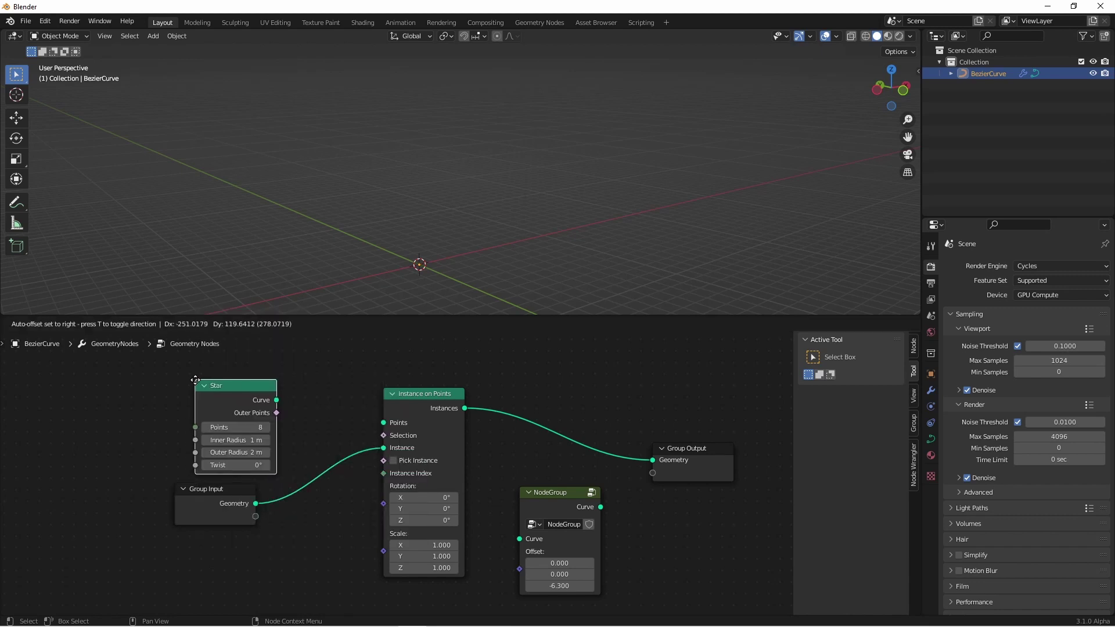
{"action": "left_click", "coordinate": [193, 381]}
{"action": "left_click_drag", "start_coordinate": [276, 400], "coordinate": [383, 423]}
{"action": "middle_click_drag", "start_coordinate": [429, 186], "coordinate": [462, 168]}
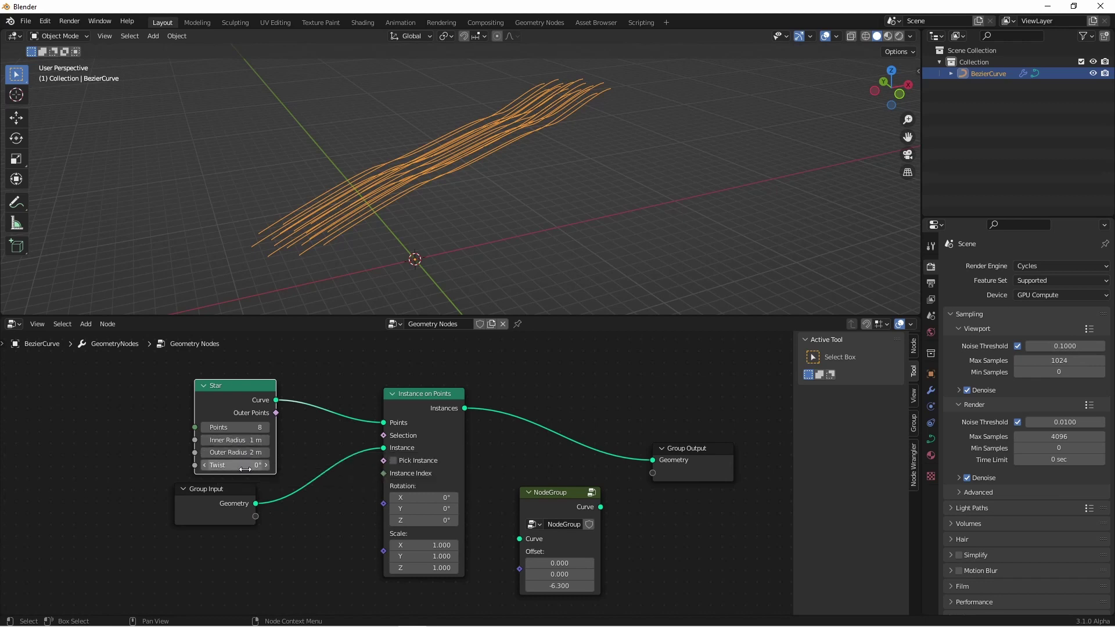
{"action": "mouse_move", "coordinate": [244, 452]}
{"action": "left_mouse_down"}
{"action": "mouse_move", "coordinate": [238, 440]}
{"action": "mouse_move", "coordinate": [257, 461]}
{"action": "left_mouse_up"}
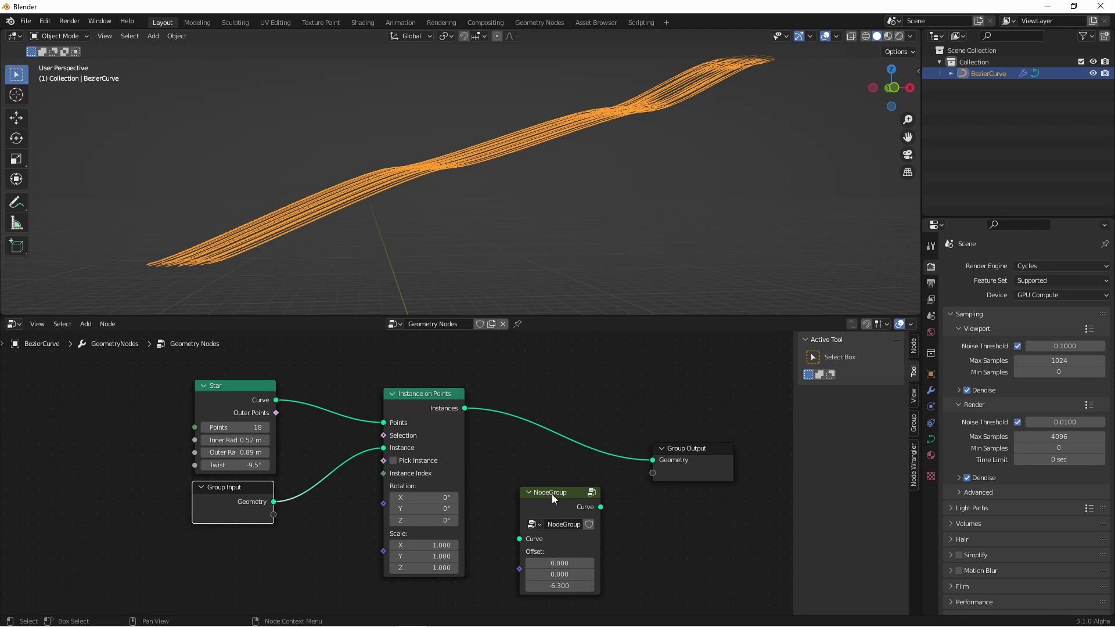
Step: Insert the node group before Group Output and add a Set Position node between Instance on Points and the group
{"action": "left_click_drag", "start_coordinate": [551, 493], "coordinate": [556, 433]}
{"action": "left_click", "coordinate": [518, 234]}
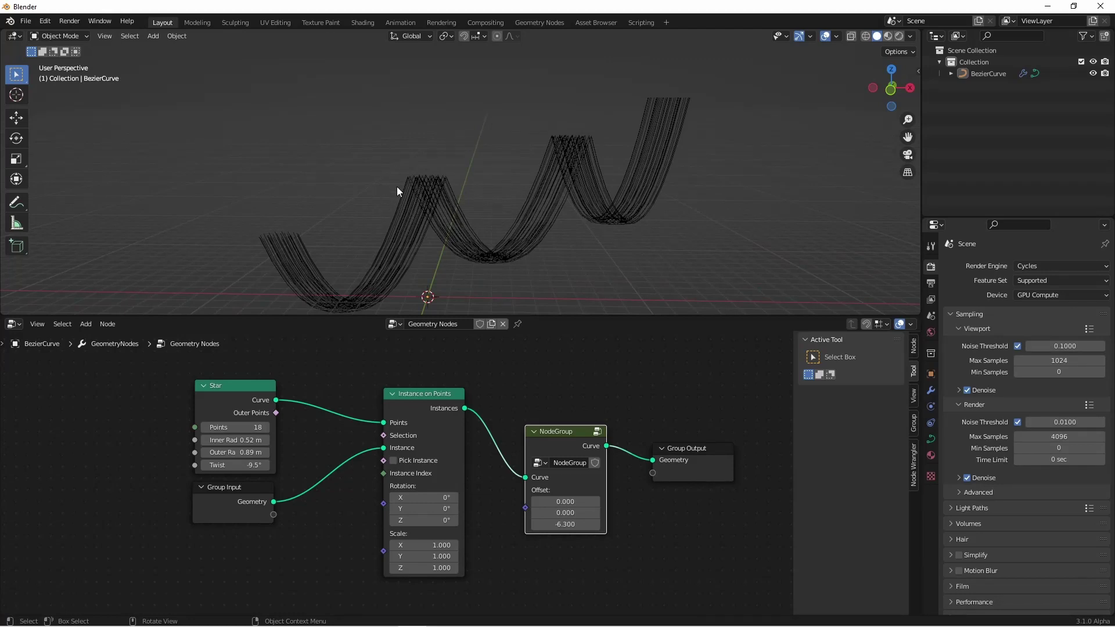
{"action": "left_click_drag", "start_coordinate": [427, 396], "coordinate": [350, 388]}
{"action": "key", "text": "shift+a"}
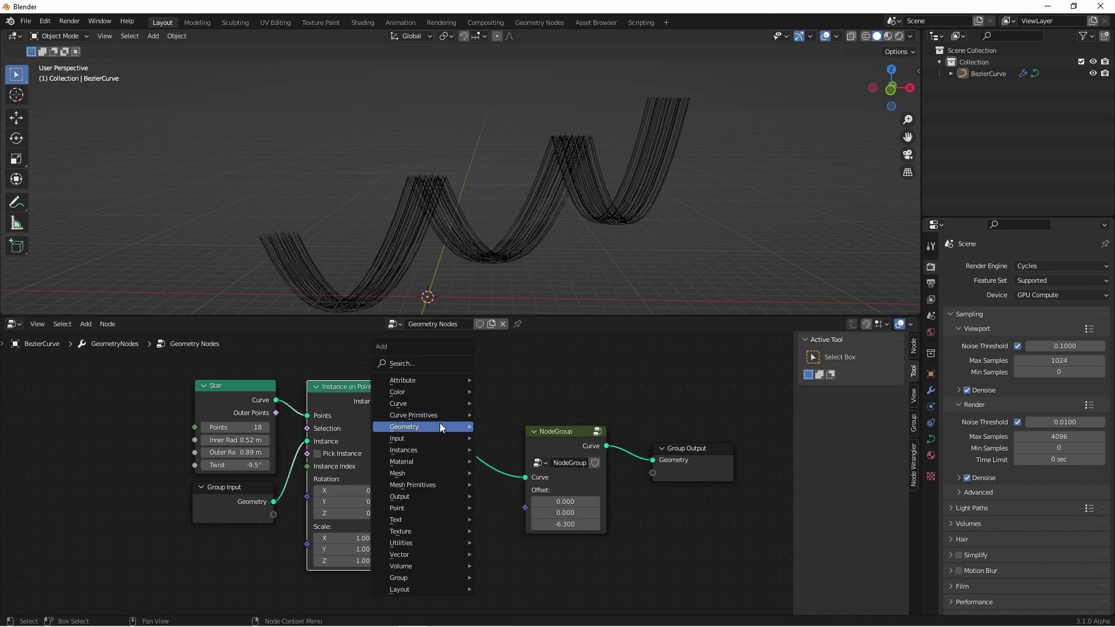
{"action": "mouse_move", "coordinate": [440, 426]}
{"action": "left_click", "coordinate": [511, 547]}
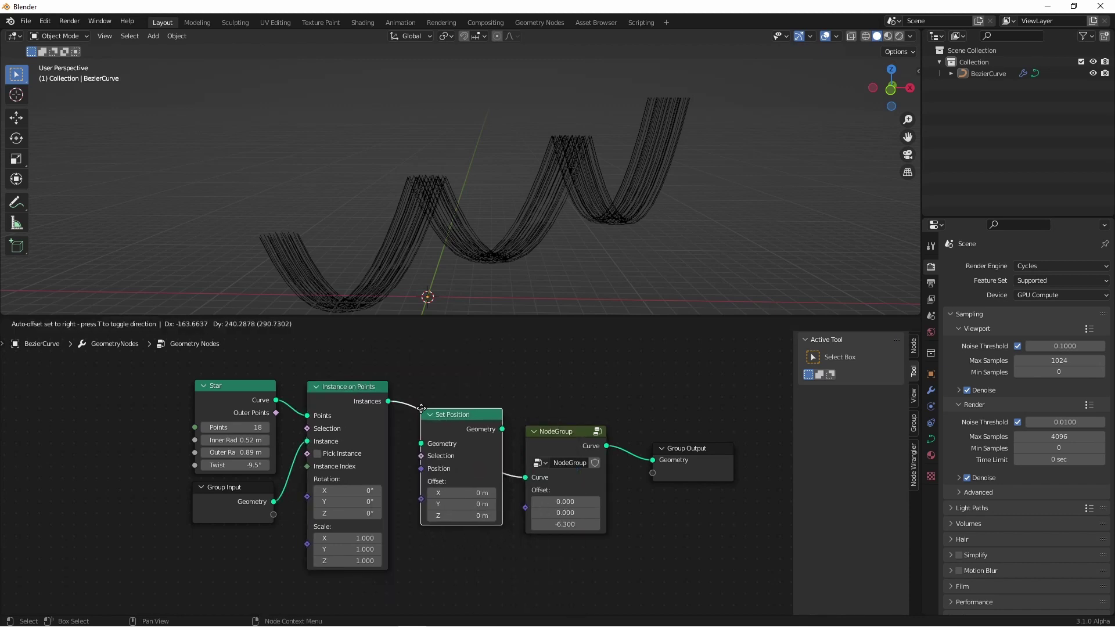
{"action": "left_click", "coordinate": [422, 408]}
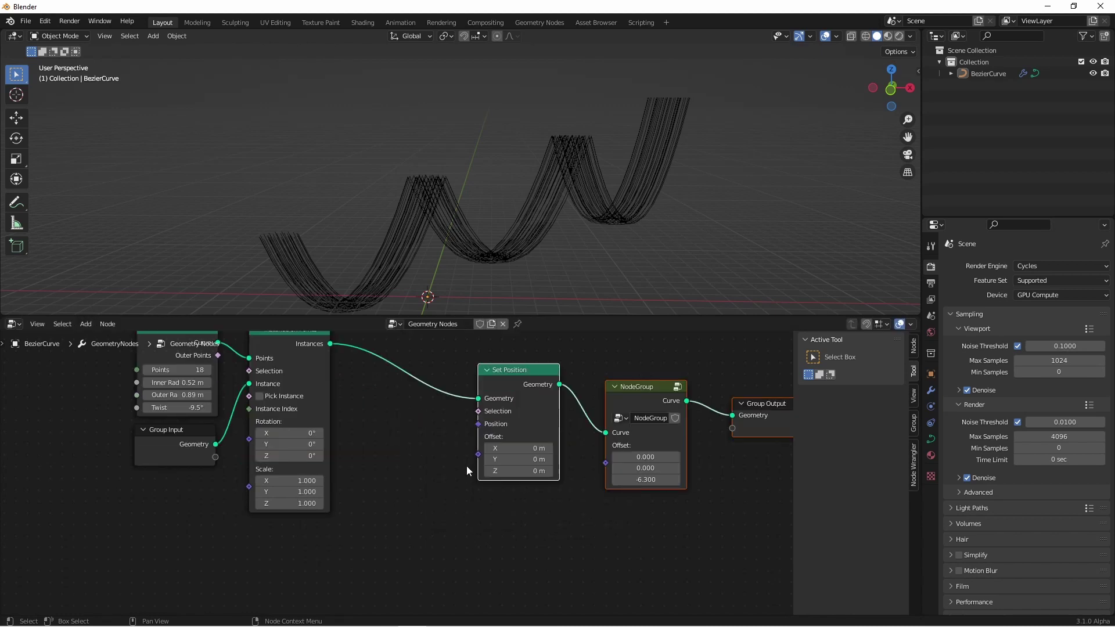
Step: Connect a Random Value node set to Vector to the Set Position Offset, with its maximum Z at 0
{"action": "key", "text": "shift+a"}
{"action": "mouse_move", "coordinate": [396, 488]}
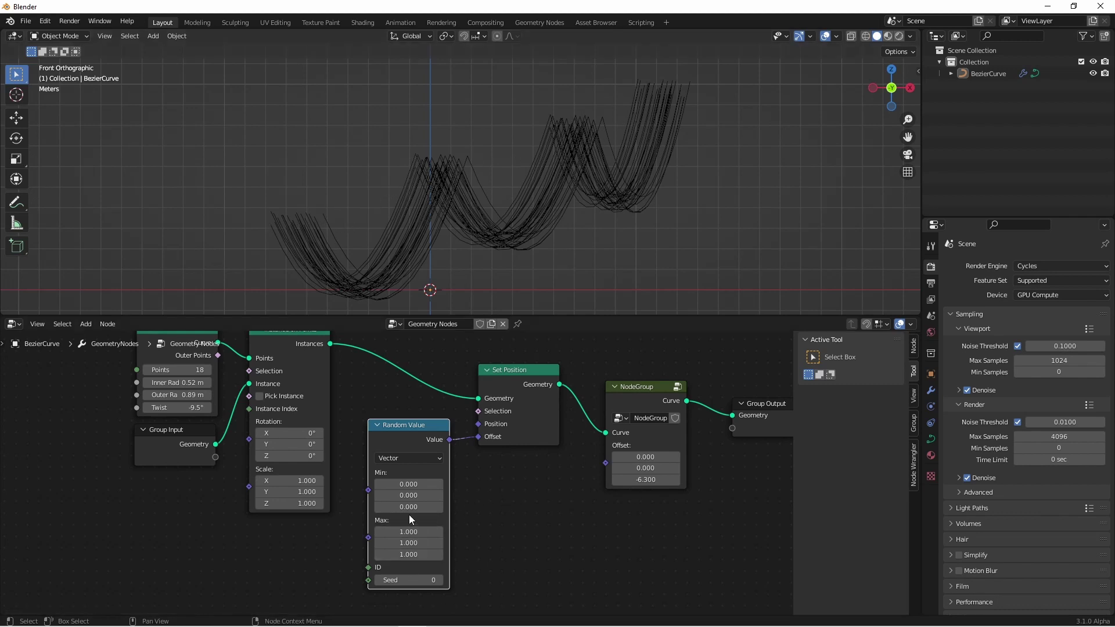
{"action": "left_click", "coordinate": [412, 555]}
{"action": "type", "text": "0"}
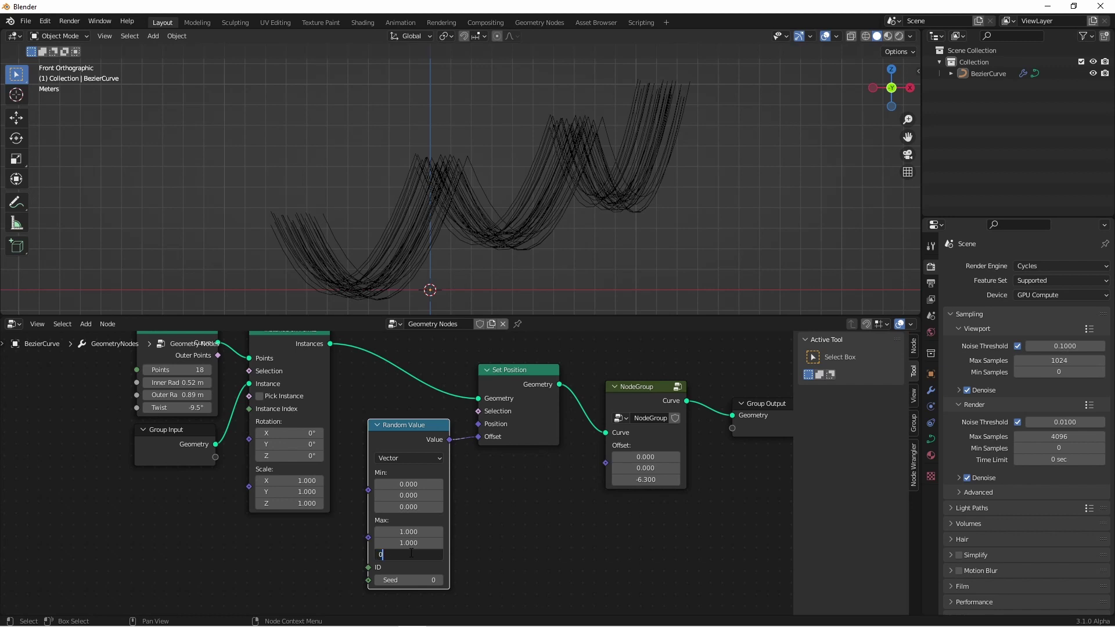
{"action": "key", "text": "Return"}
Step: Set the Random Value minimum to X -0.2 and Y -0.4, and its maximum Z to 0.6
{"action": "key", "text": "KP_7"}
{"action": "scroll", "coordinate": [413, 499], "scroll_direction": "down", "scroll_amount": 1, "text": "ctrl"}
{"action": "scroll", "coordinate": [408, 495], "scroll_direction": "down", "scroll_amount": 3, "text": "ctrl"}
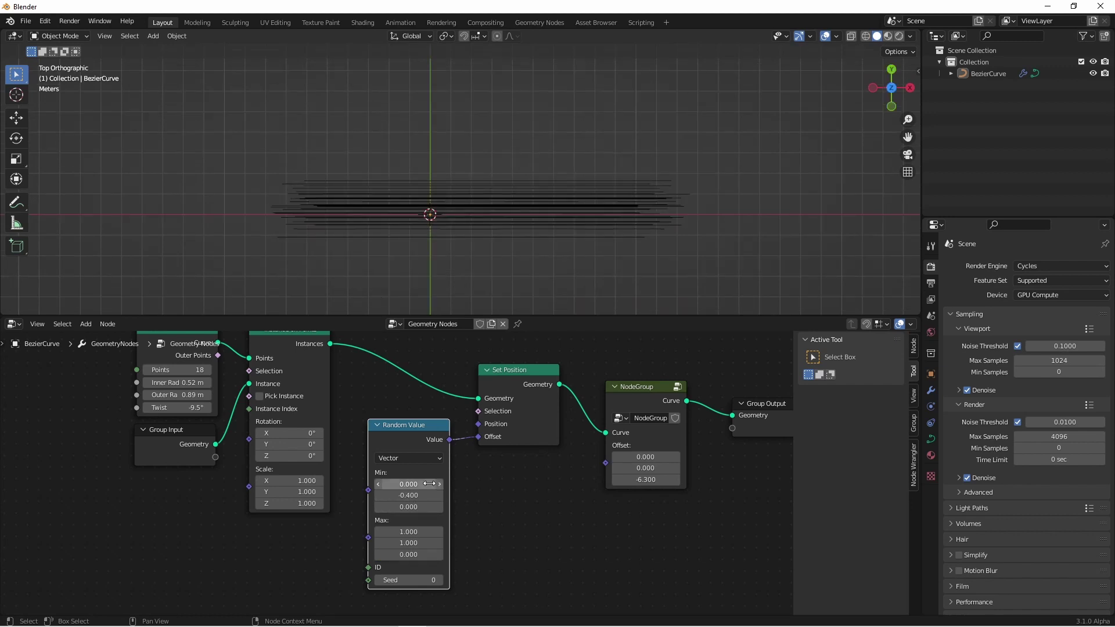
{"action": "scroll", "coordinate": [408, 483], "scroll_direction": "down", "scroll_amount": 9, "text": "ctrl"}
{"action": "scroll", "coordinate": [408, 483], "scroll_direction": "up", "scroll_amount": 7, "text": "ctrl"}
{"action": "key", "text": "KP_1"}
{"action": "scroll", "coordinate": [408, 555], "scroll_direction": "up", "scroll_amount": 5, "text": "ctrl"}
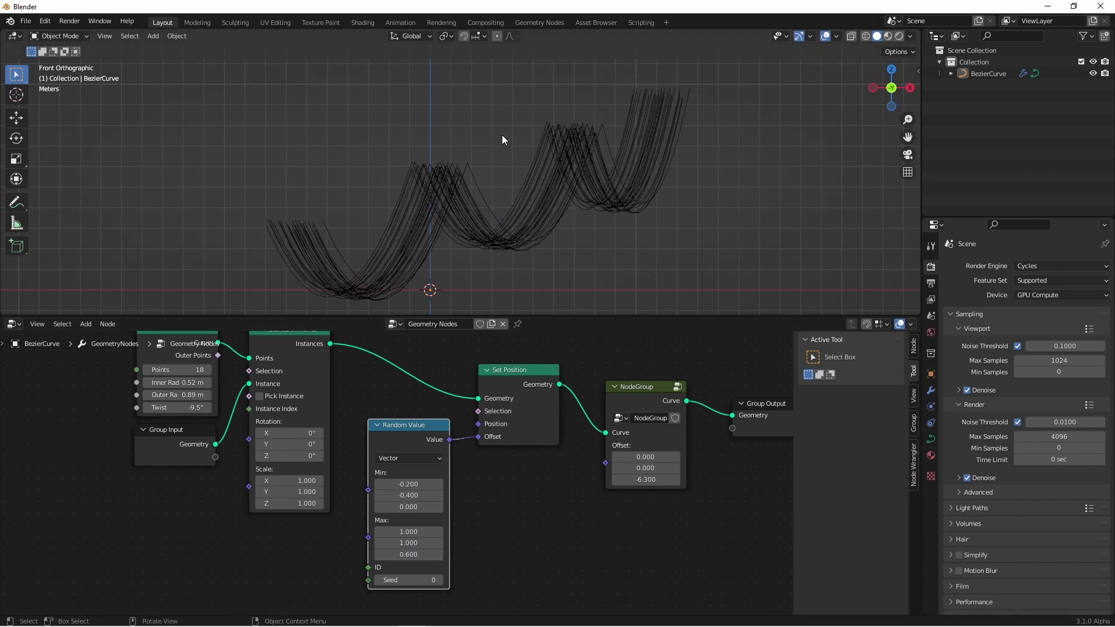
Step: Insert a Curve to Mesh node between the node group and Group Output
{"action": "middle_click_drag", "start_coordinate": [501, 135], "coordinate": [522, 174]}
{"action": "key", "text": "Home"}
{"action": "middle_click_drag", "start_coordinate": [481, 206], "coordinate": [465, 286]}
{"action": "left_click_drag", "start_coordinate": [581, 475], "coordinate": [560, 470]}
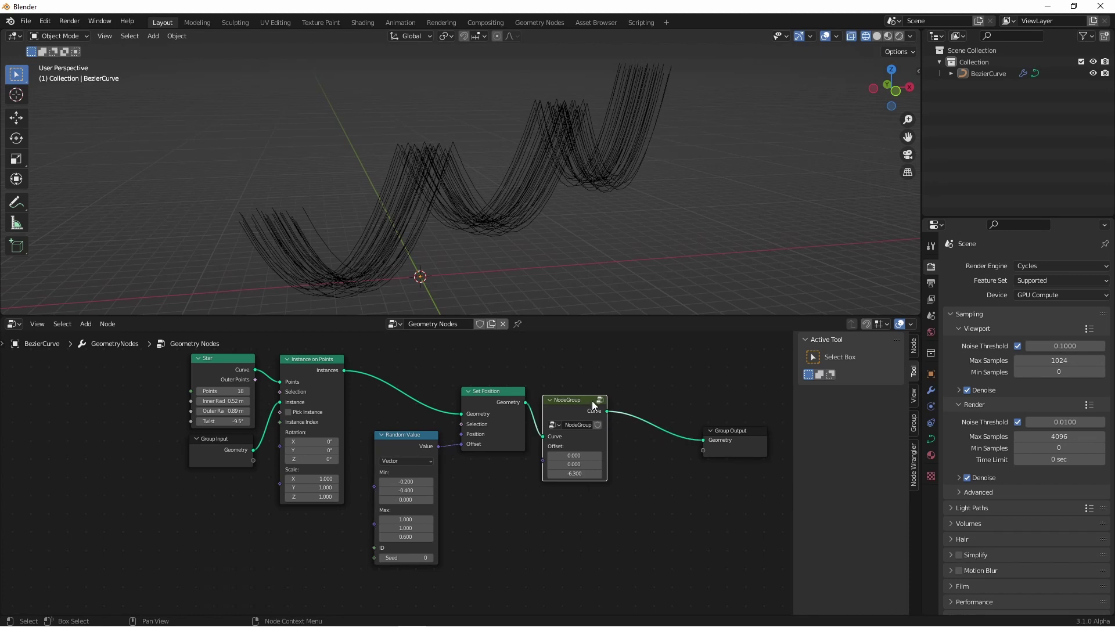
{"action": "key", "text": "shift+a"}
{"action": "mouse_move", "coordinate": [645, 274]}
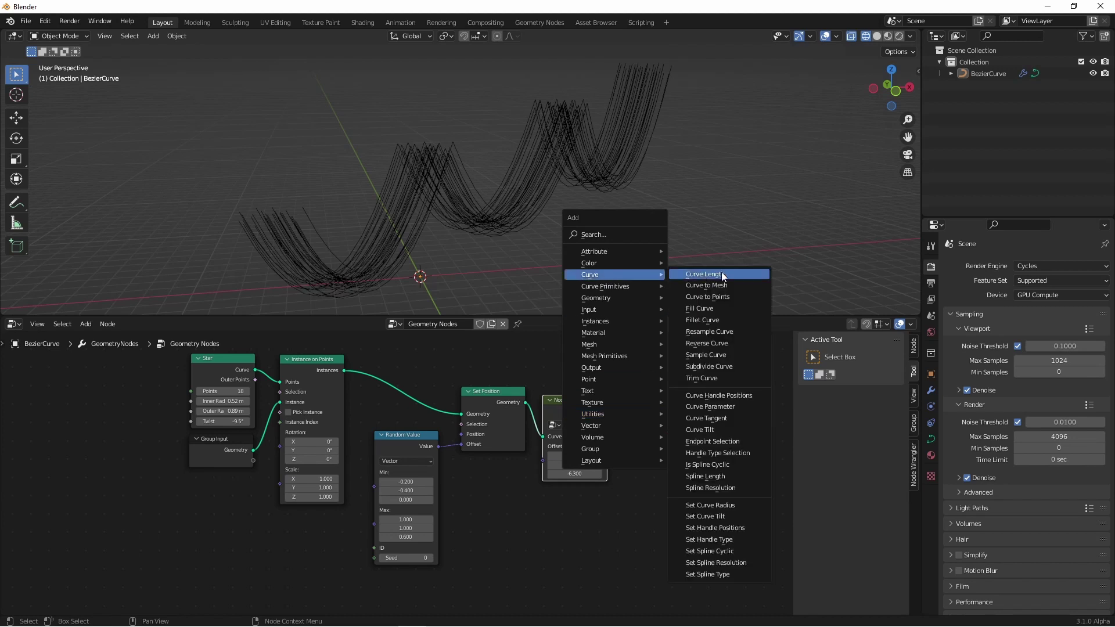
{"action": "left_click", "coordinate": [720, 285]}
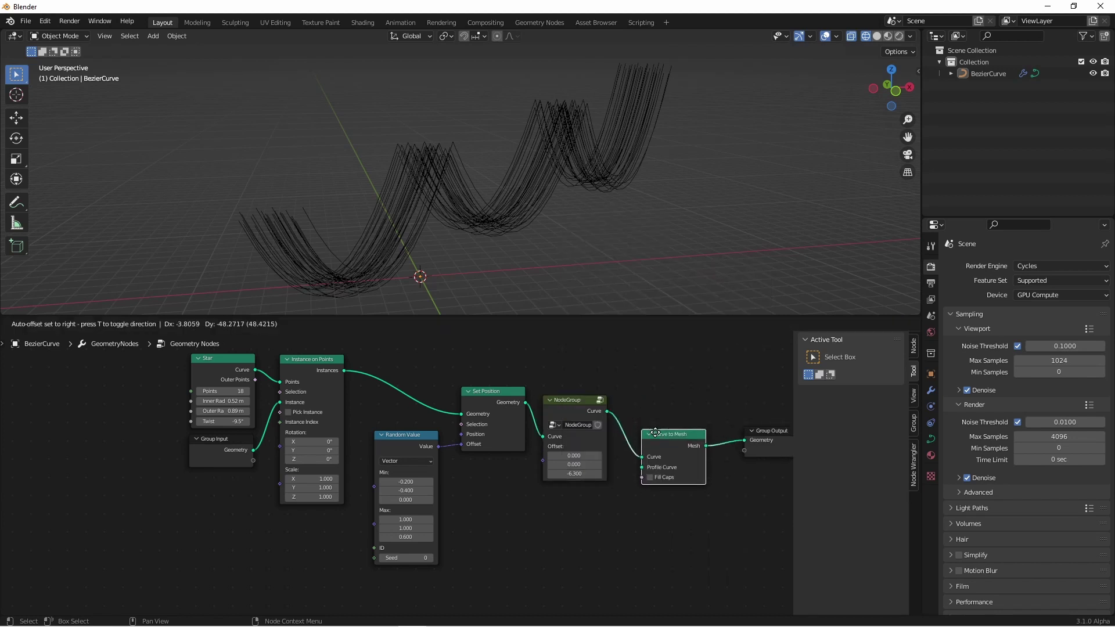
{"action": "left_click", "coordinate": [655, 438]}
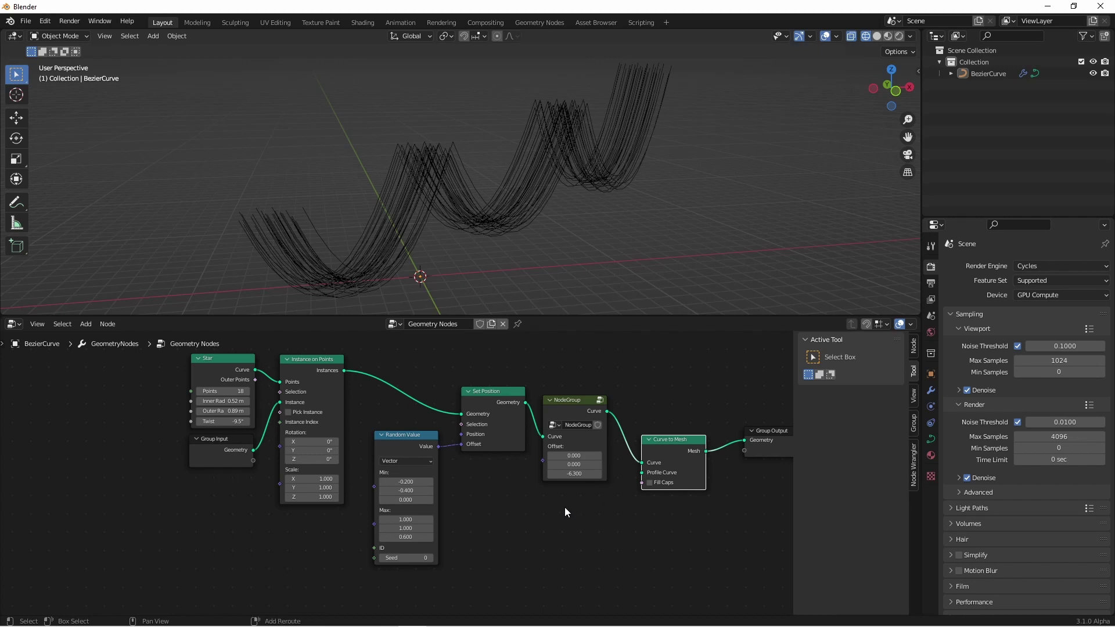
Step: Add a Curve Circle node beneath the node group and open its Radius value for editing
{"action": "key", "text": "shift+a"}
{"action": "left_click_drag", "start_coordinate": [565, 471], "coordinate": [544, 501]}
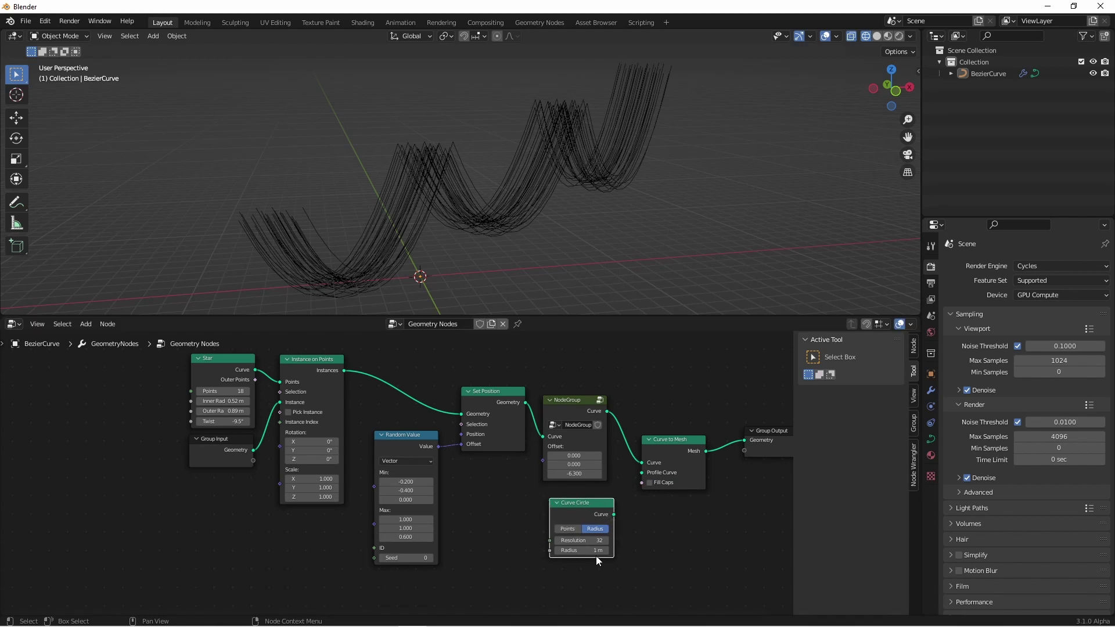
{"action": "left_click", "coordinate": [584, 550]}
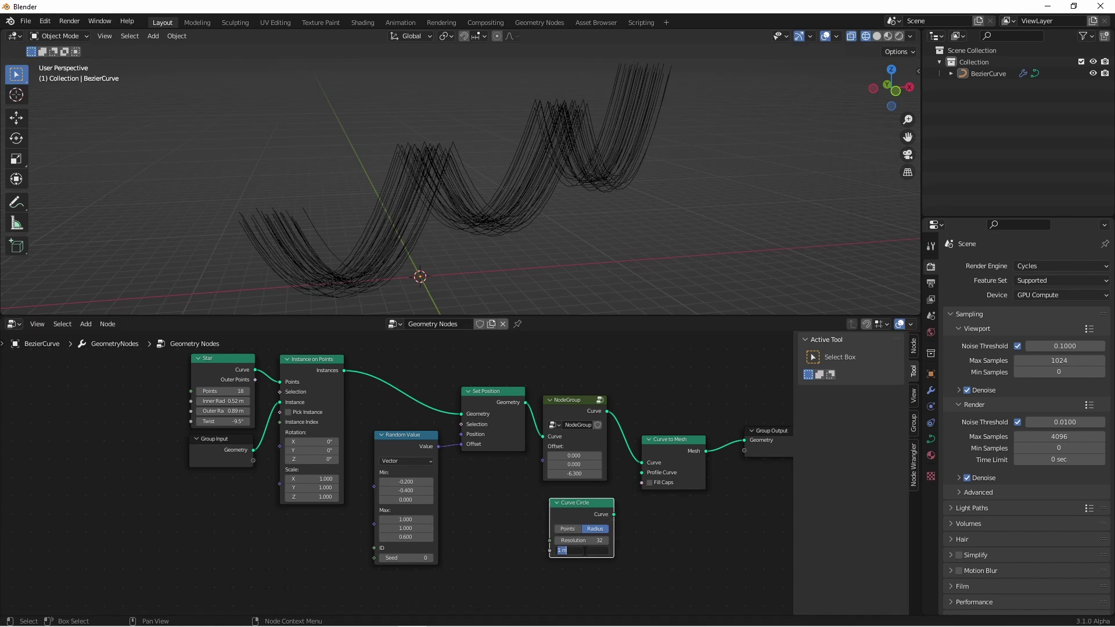
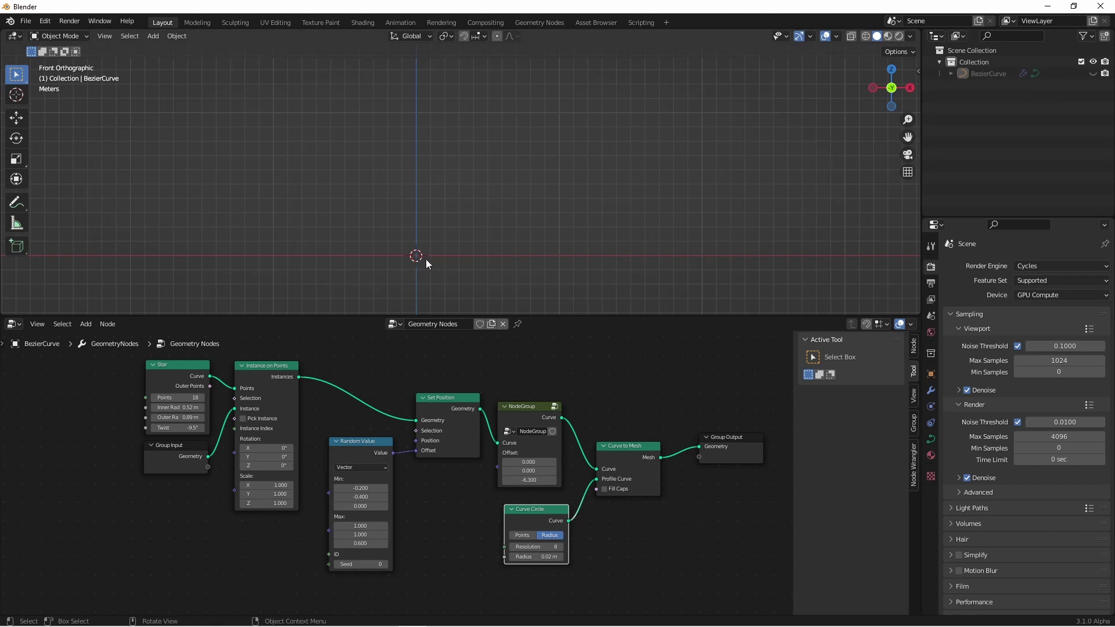
Step: Add a Single Vert mesh object at the world origin using Add Single Vert
{"action": "key", "text": "shift+a"}
{"action": "mouse_move", "coordinate": [423, 240]}
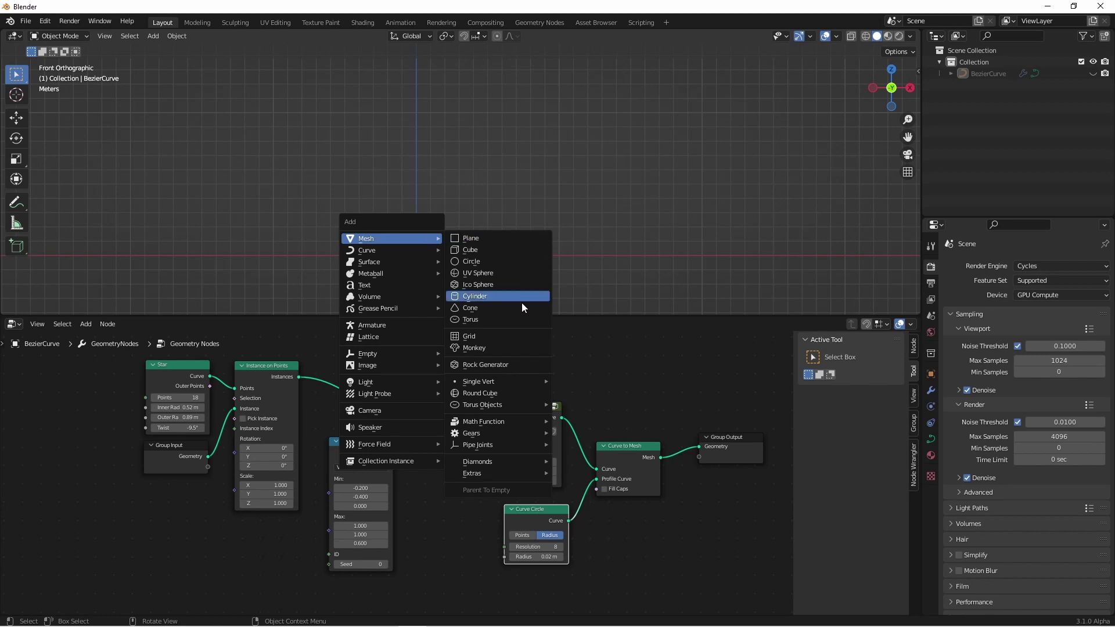
{"action": "mouse_move", "coordinate": [499, 382]}
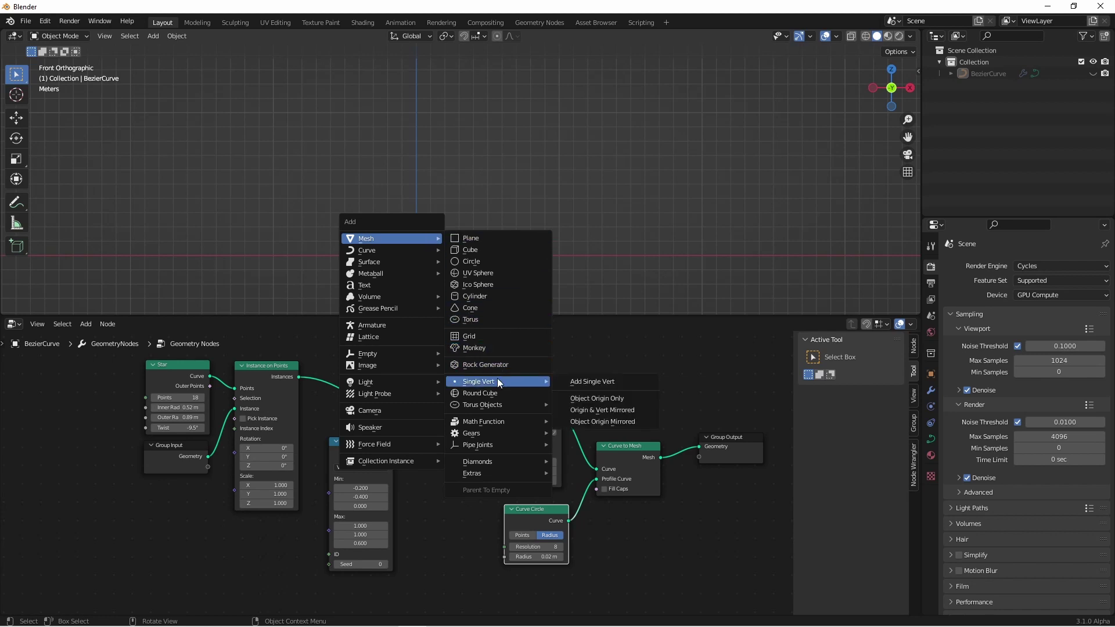
{"action": "left_click", "coordinate": [589, 382]}
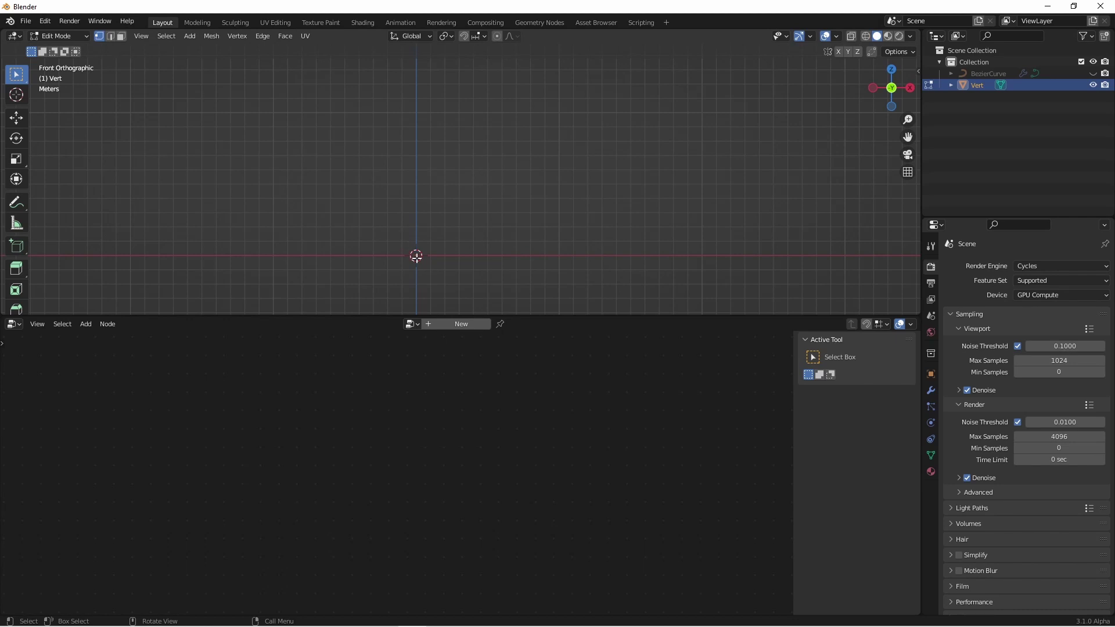
Step: Extrude the vertex four times into a path rising away from the origin along X, and return to Object Mode
{"action": "key", "text": "e"}
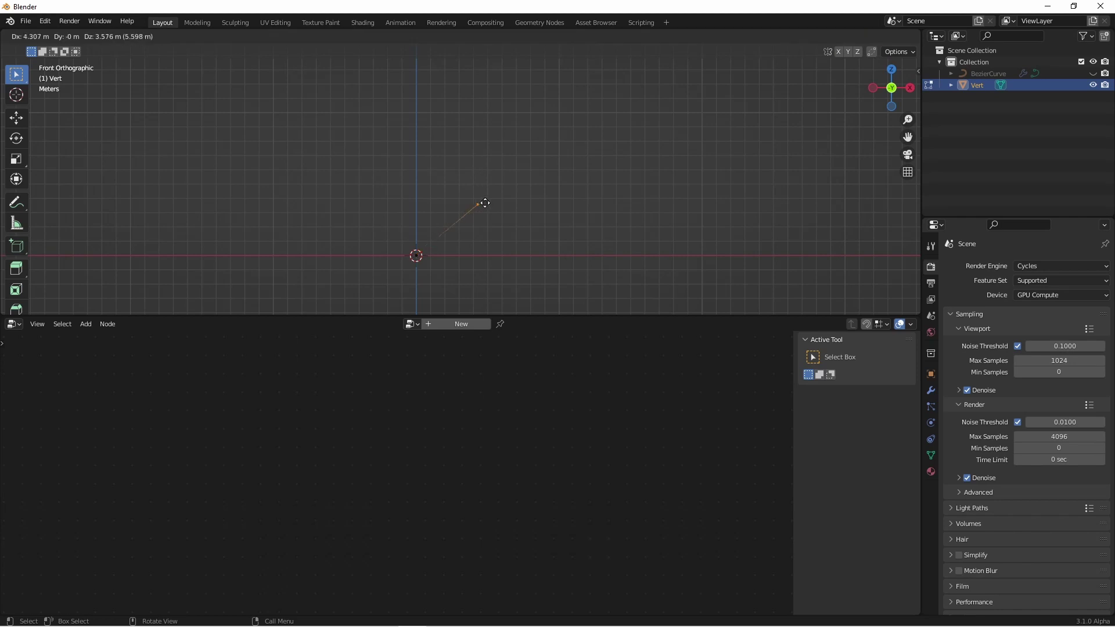
{"action": "left_click", "coordinate": [567, 158]}
{"action": "key", "text": "e"}
{"action": "left_click", "coordinate": [657, 128]}
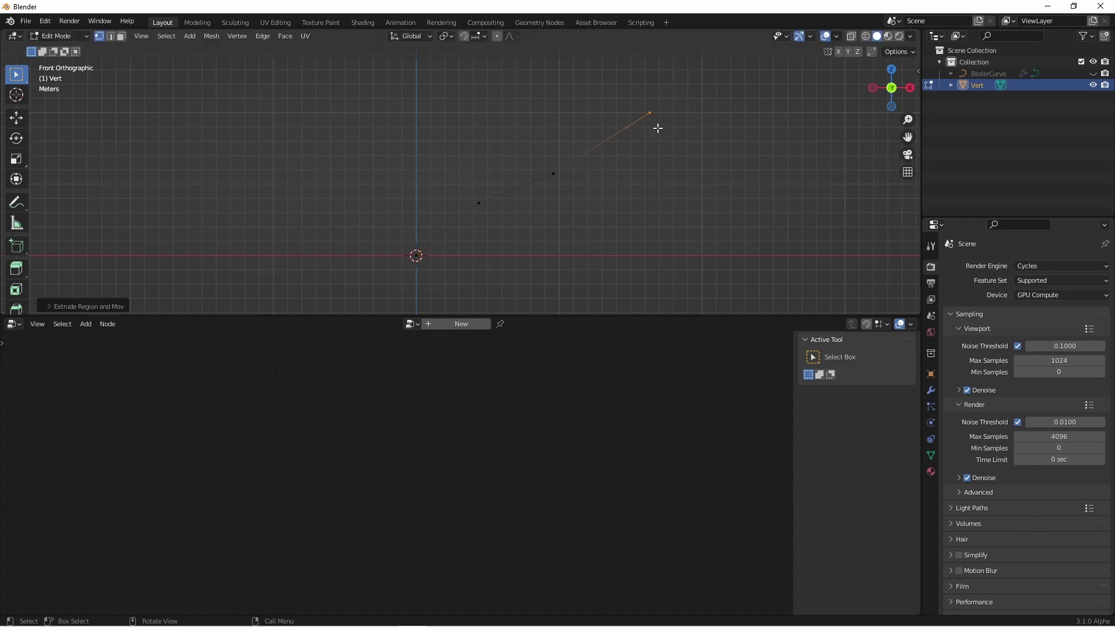
{"action": "key", "text": "e"}
{"action": "left_click", "coordinate": [767, 126]}
{"action": "key", "text": "Tab"}
Step: Give the Vert object a geometry node tree and switch it to the existing Geometry Nodes tree
{"action": "left_click", "coordinate": [443, 324]}
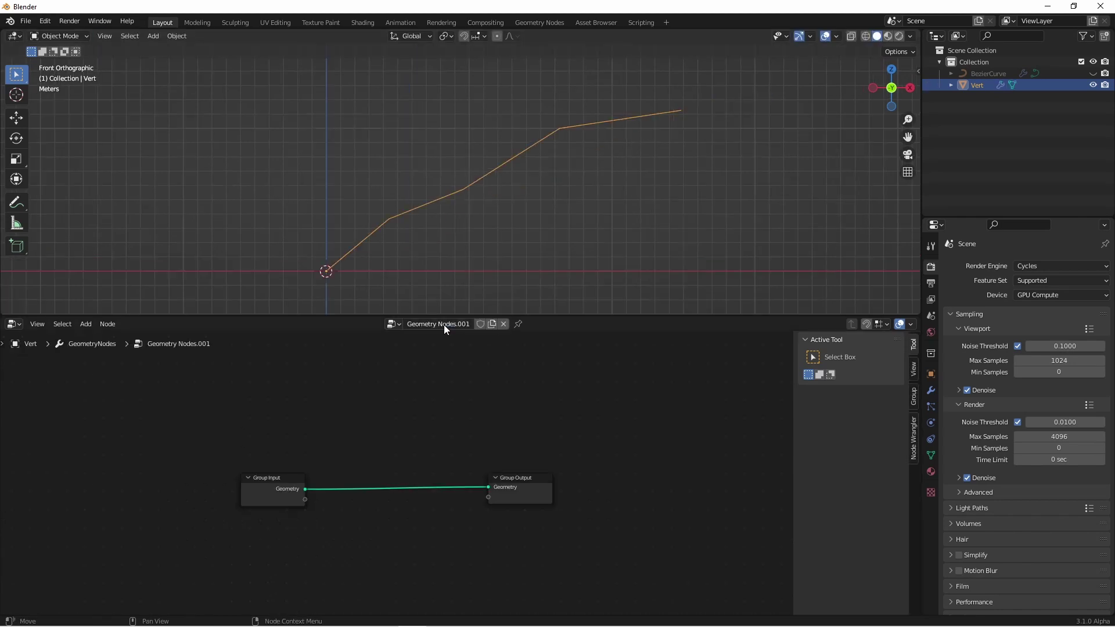
{"action": "left_click", "coordinate": [394, 324]}
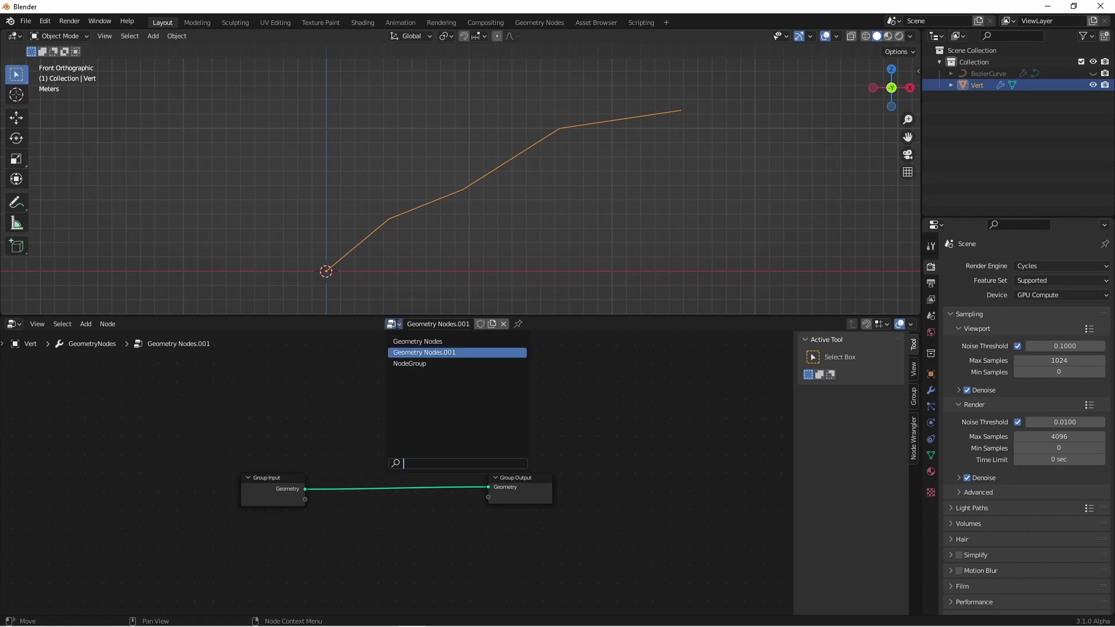
{"action": "left_click", "coordinate": [409, 341]}
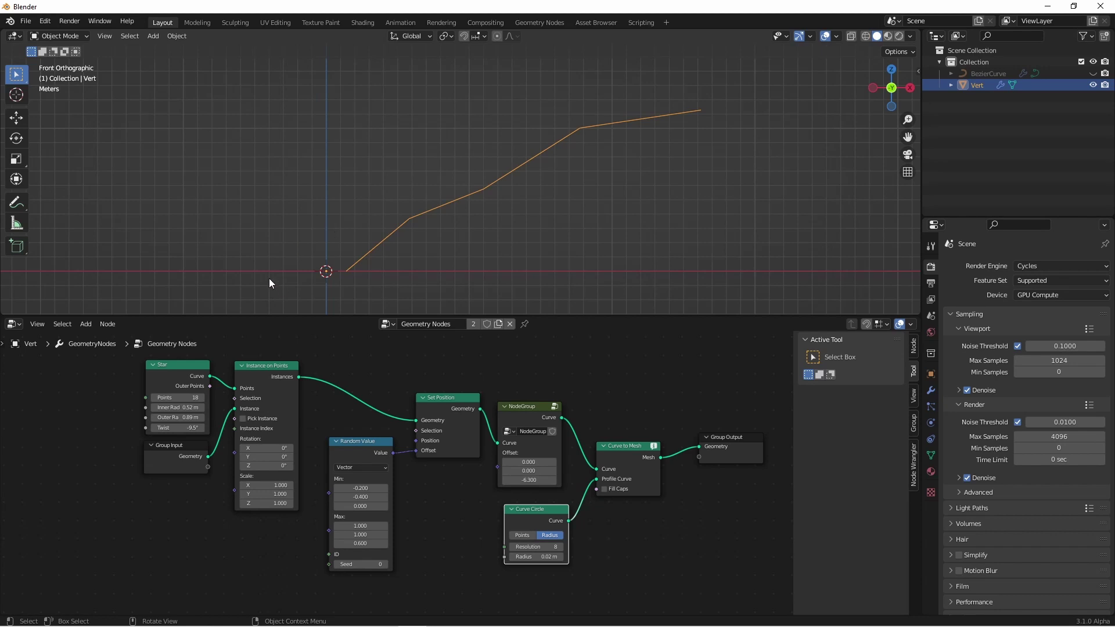
Step: Move Group Input away from the Star node and insert a Mesh to Curve node between it and Instance on Points
{"action": "left_click_drag", "start_coordinate": [174, 446], "coordinate": [79, 532]}
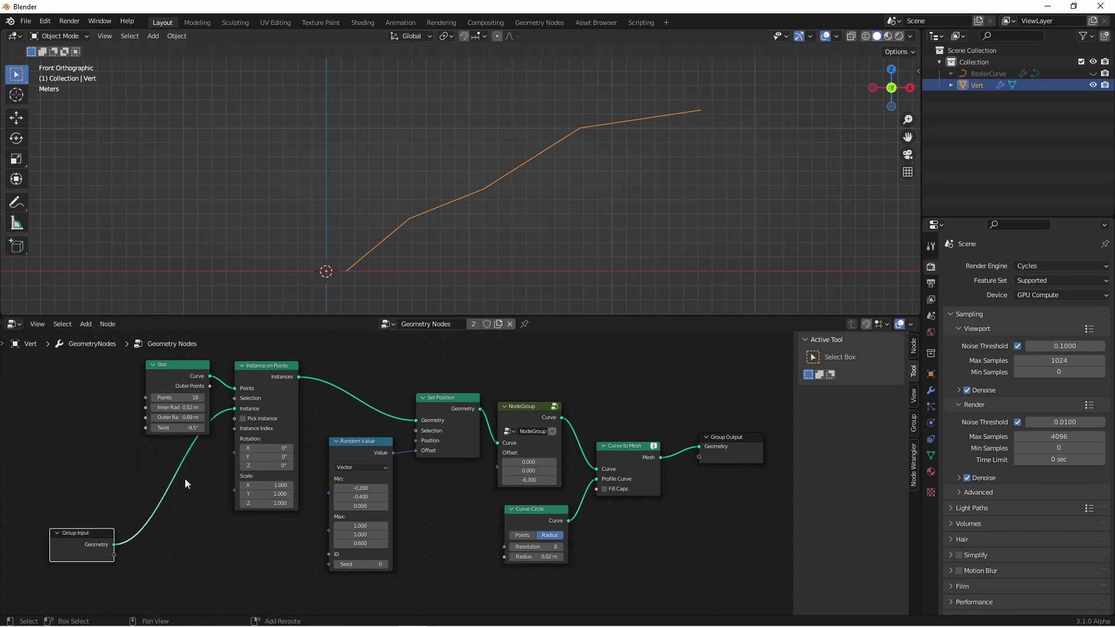
{"action": "key", "text": "shift+a"}
{"action": "mouse_move", "coordinate": [150, 460]}
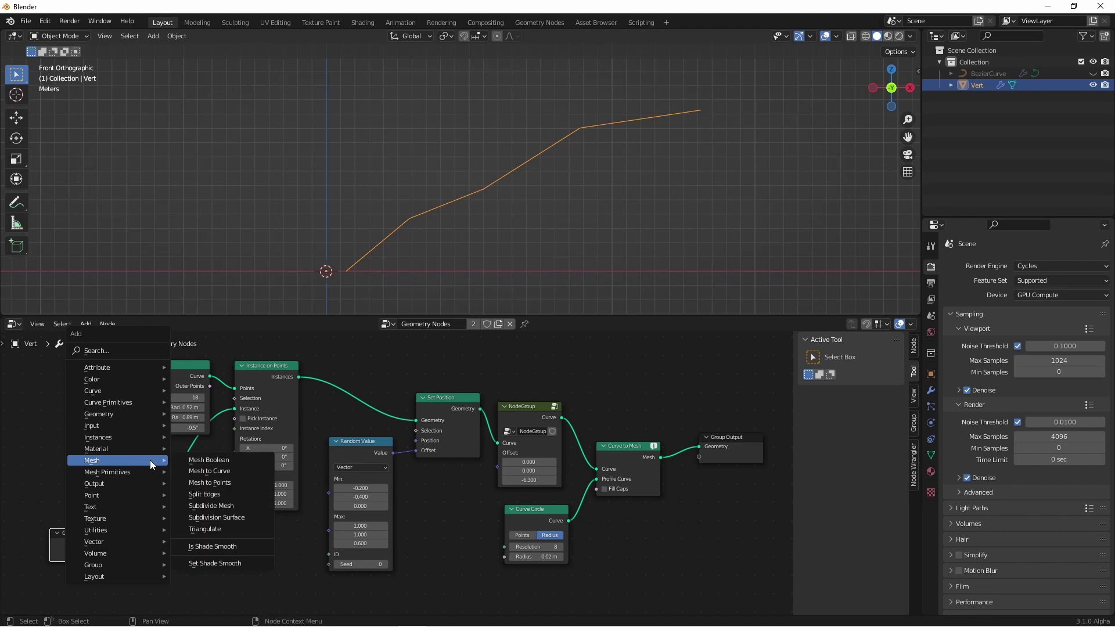
{"action": "left_click", "coordinate": [212, 471]}
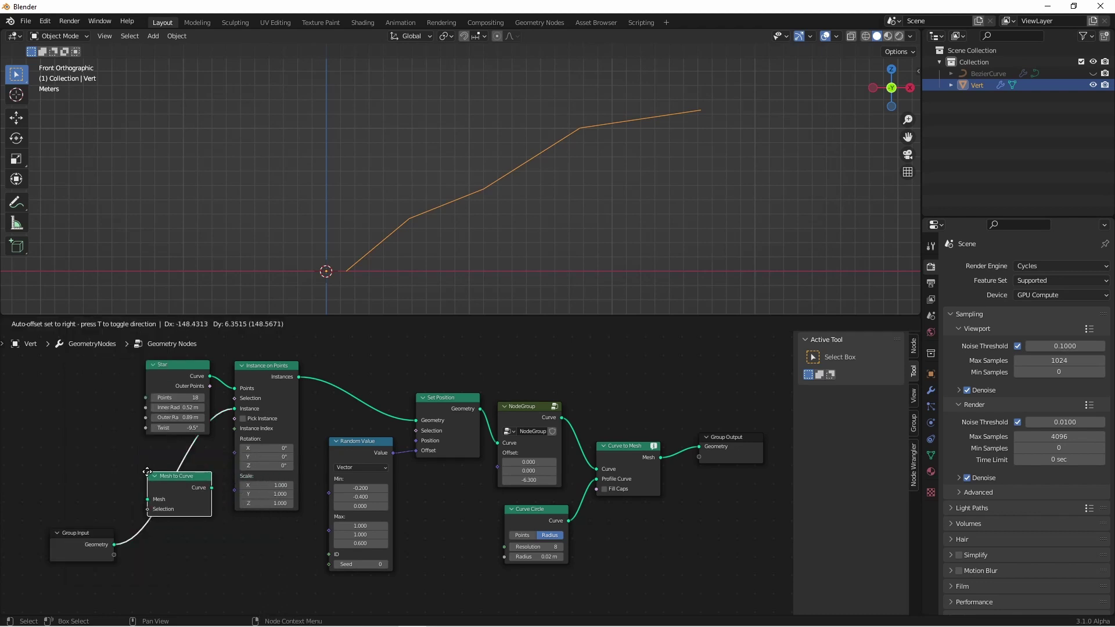
{"action": "left_click", "coordinate": [146, 472]}
Step: In Edit Mode, move the second-to-last vertex of the Vert path upward to reshape the cables
{"action": "key", "text": "Tab"}
{"action": "key", "text": "g"}
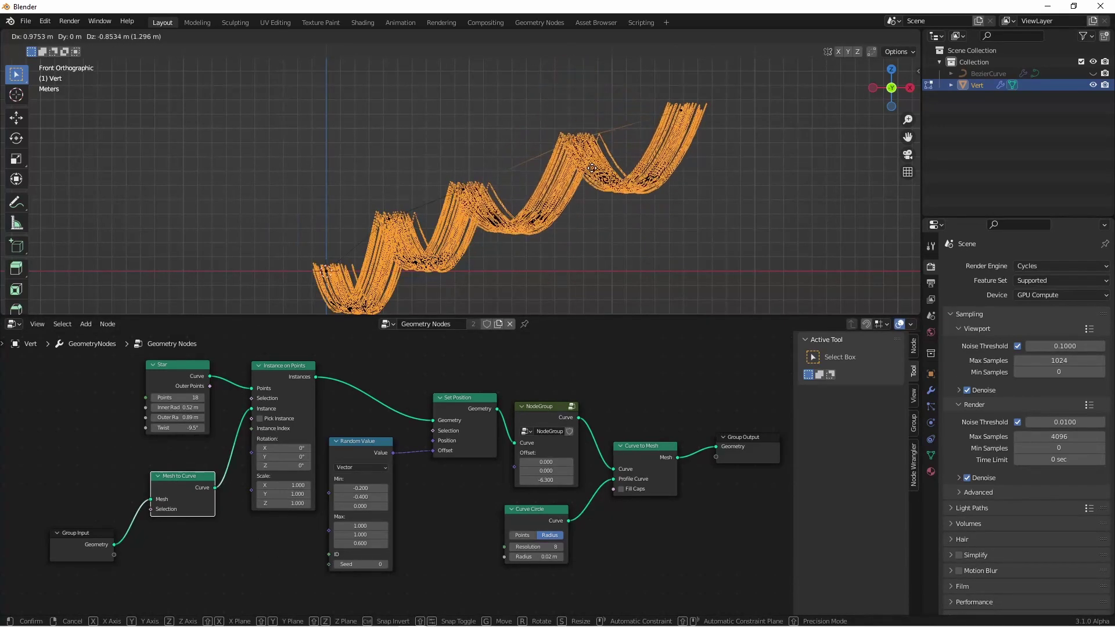
{"action": "left_click", "coordinate": [575, 136]}
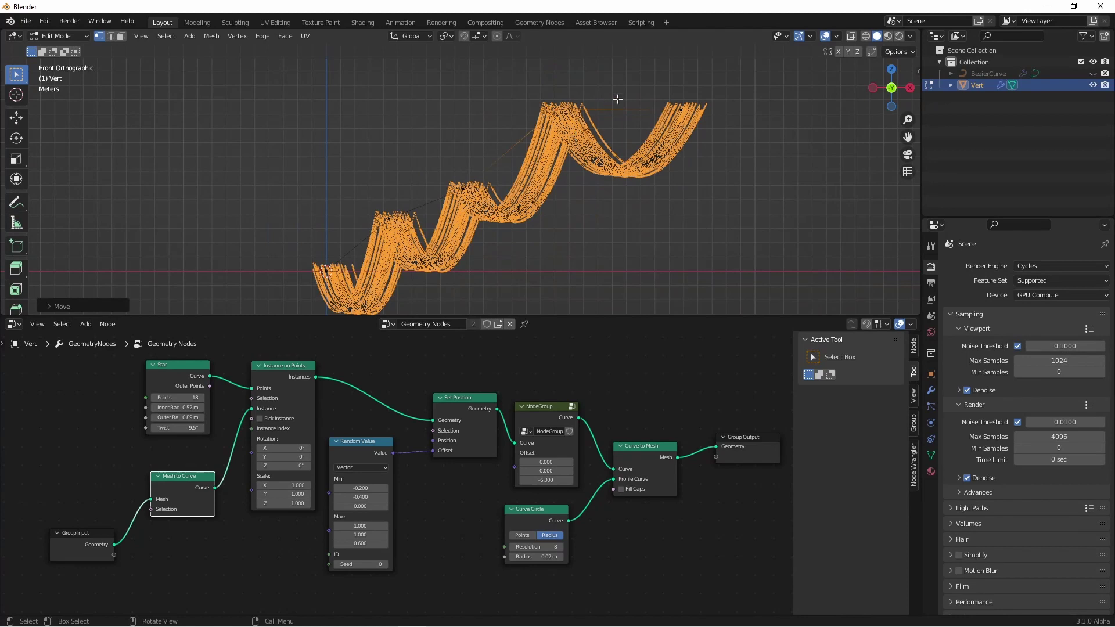
Step: Extrude the second-to-last vertex mainly along positive Y in the top view to branch off a new cable segment
{"action": "middle_click_drag", "start_coordinate": [659, 134], "coordinate": [585, 227]}
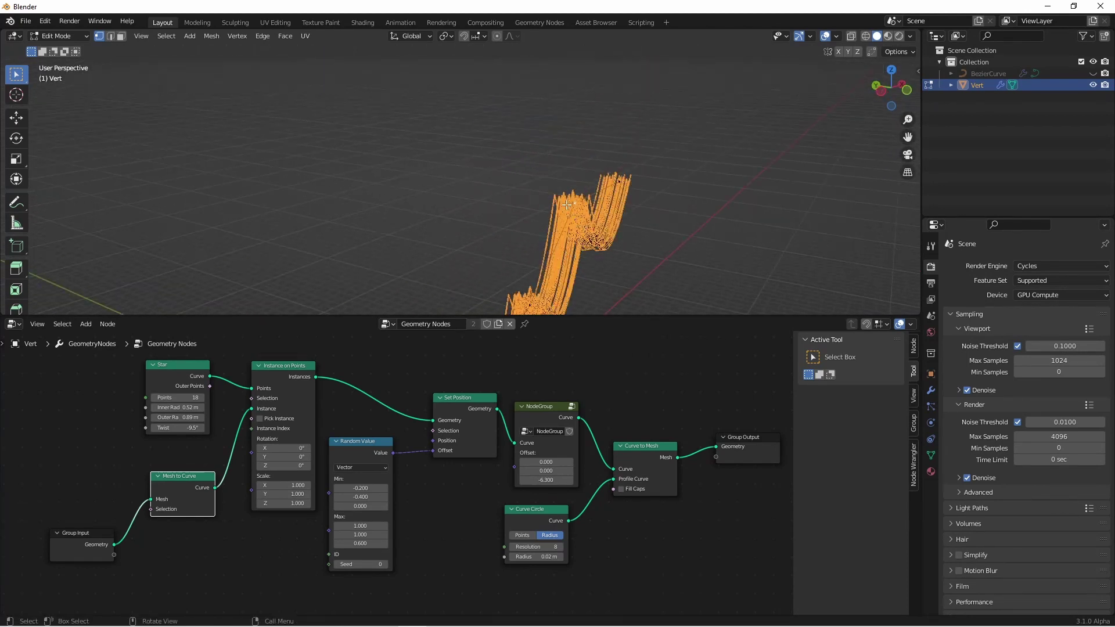
{"action": "key", "text": "KP_7"}
{"action": "key", "text": "g"}
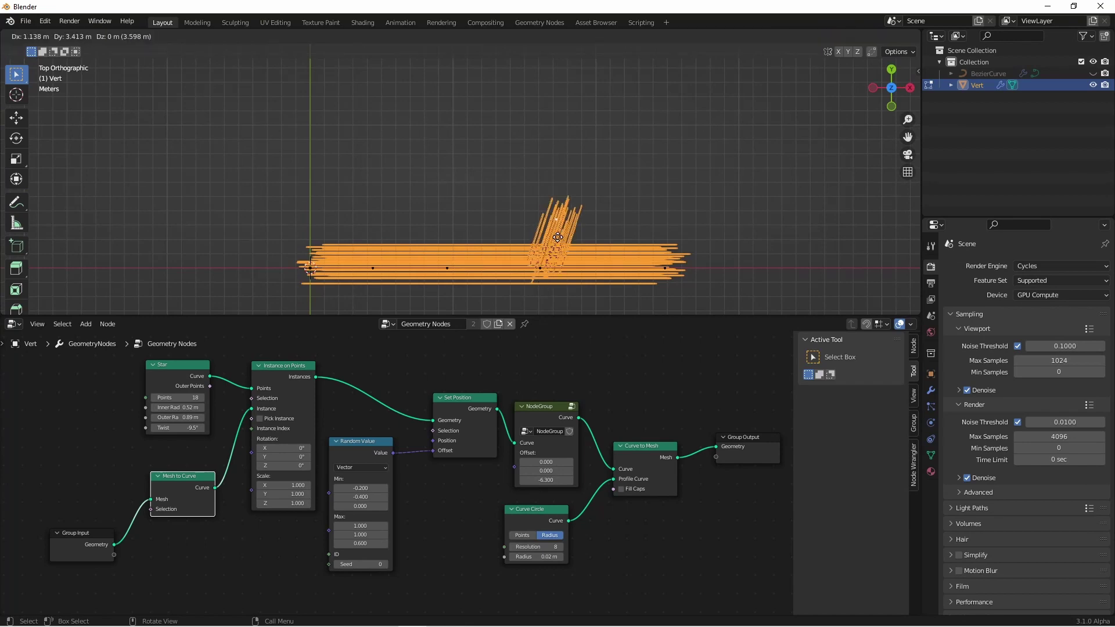
{"action": "left_click", "coordinate": [598, 175]}
Step: Reposition the selected vertex at the end of the cable branches in the top view
{"action": "middle_click_drag", "start_coordinate": [598, 174], "coordinate": [539, 127]}
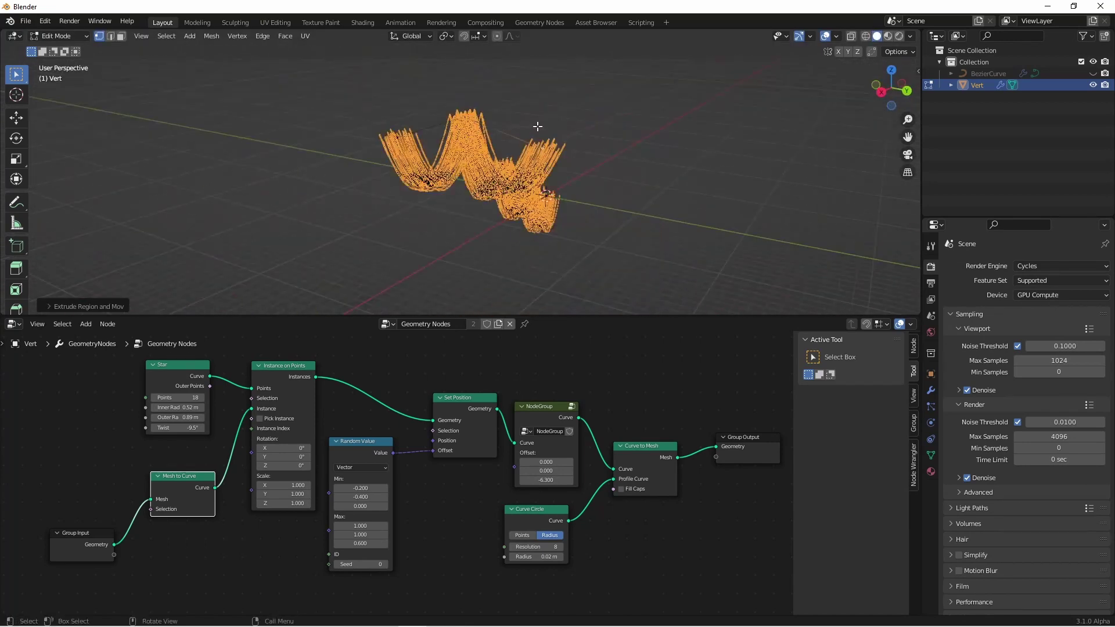
{"action": "middle_click_drag", "start_coordinate": [601, 179], "coordinate": [638, 191]}
{"action": "key", "text": "grave"}
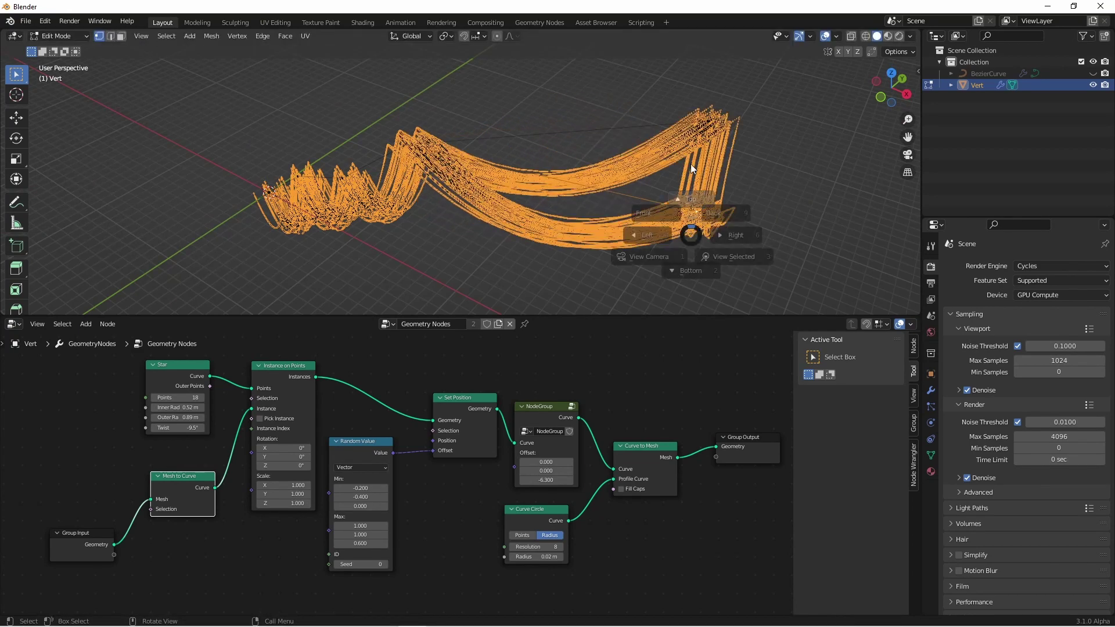
{"action": "left_click", "coordinate": [691, 200]}
{"action": "key", "text": "g"}
{"action": "key", "text": "Return"}
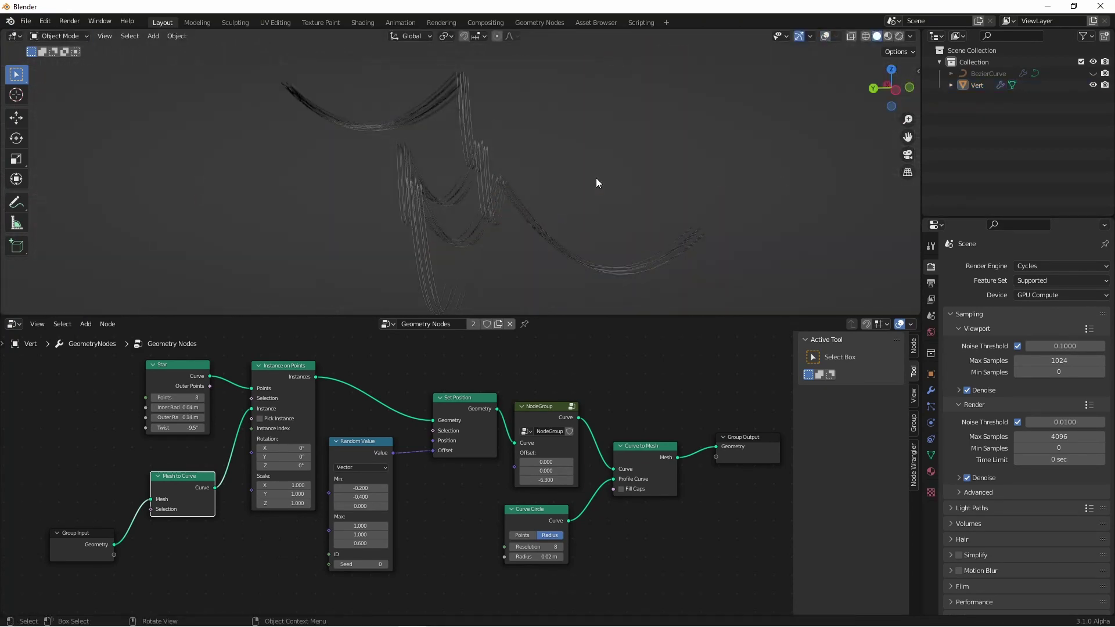